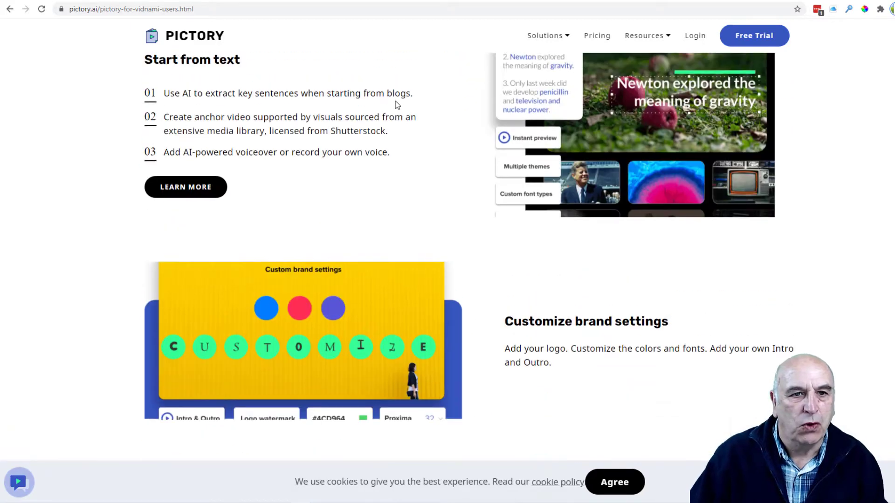
Step: Review the Pictory page's feature overview and its sections on starting from recorded video and from text
{"action": "scroll", "coordinate": [395, 101], "scroll_direction": "up", "scroll_amount": 18}
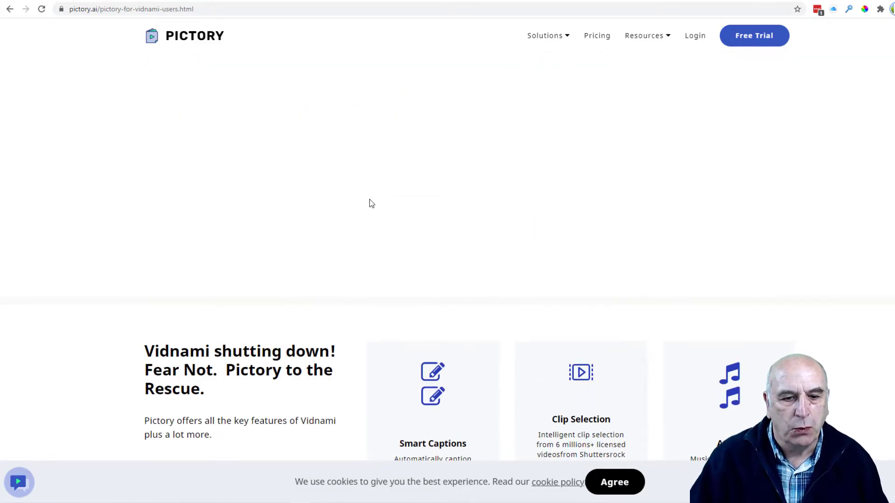
{"action": "scroll", "coordinate": [239, 371], "scroll_direction": "down", "scroll_amount": 3}
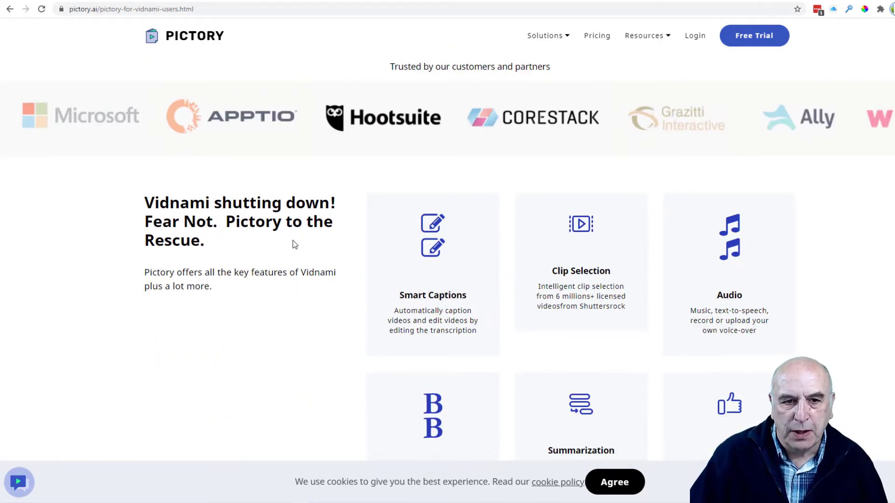
{"action": "scroll", "coordinate": [292, 243], "scroll_direction": "down", "scroll_amount": 9}
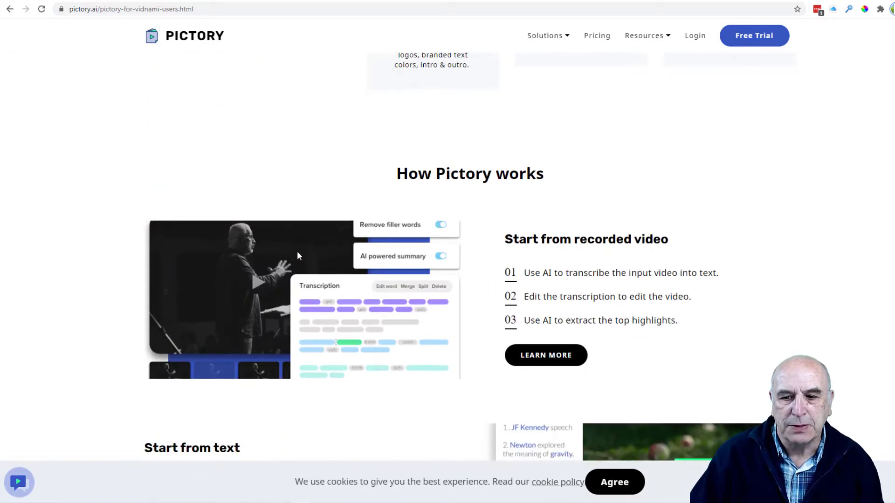
{"action": "scroll", "coordinate": [222, 173], "scroll_direction": "down", "scroll_amount": 2}
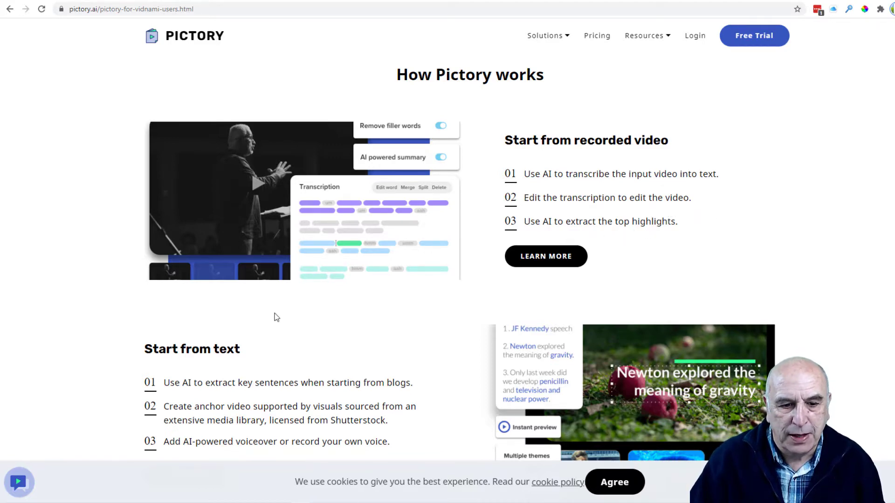
{"action": "scroll", "coordinate": [315, 327], "scroll_direction": "down", "scroll_amount": 3}
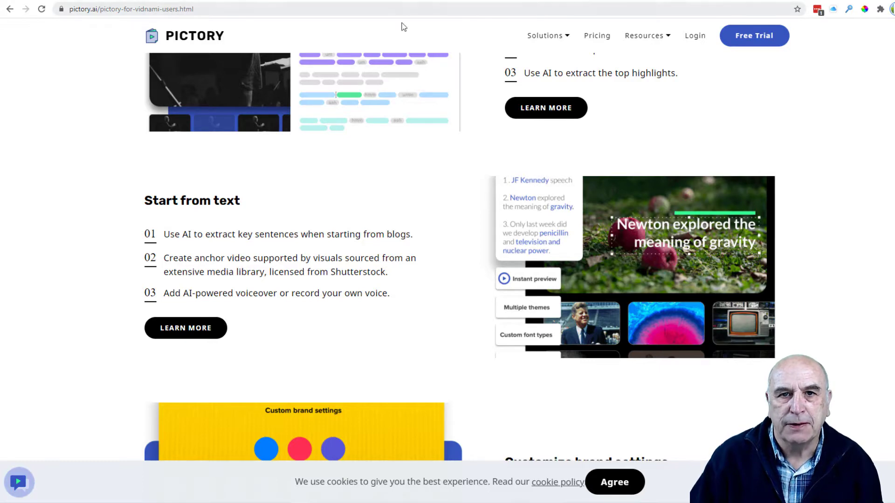
{"action": "scroll", "coordinate": [699, 120], "scroll_direction": "up", "scroll_amount": 5}
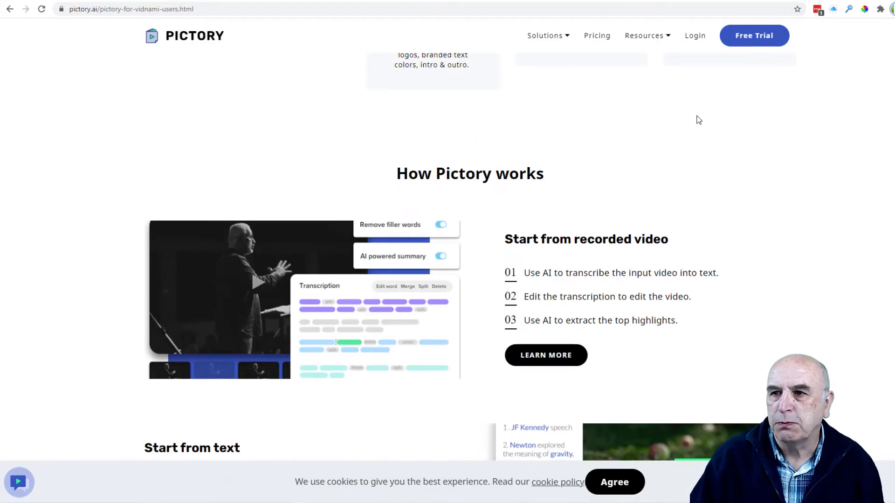
Step: Go to the Pictory login and dismiss the welcome guides on the app's home page
{"action": "left_click", "coordinate": [693, 36]}
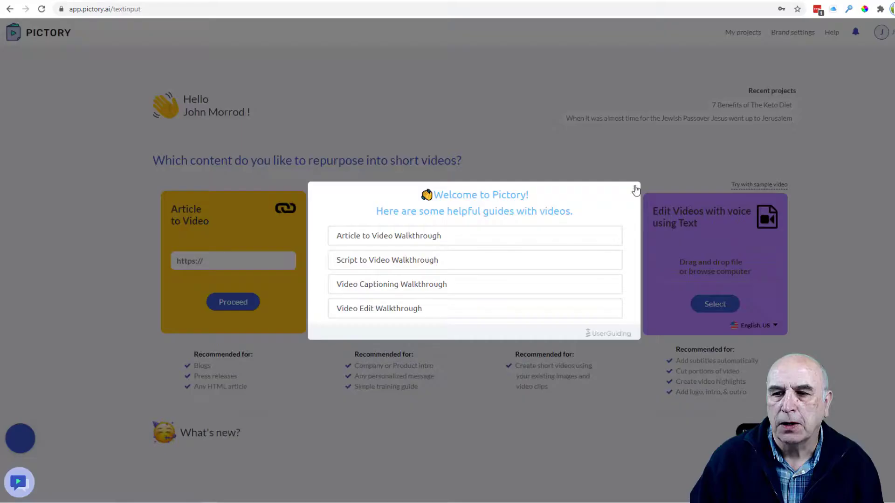
{"action": "left_click", "coordinate": [638, 191]}
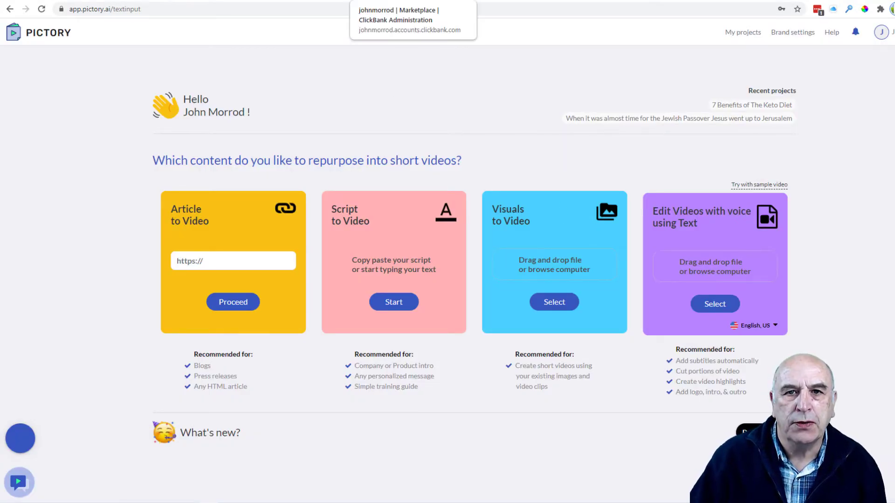
Step: Switch to the ClickBank marketplace's keto results and open the affiliate page of the Custom Keto Diet offer
{"action": "left_click", "coordinate": [413, 1]}
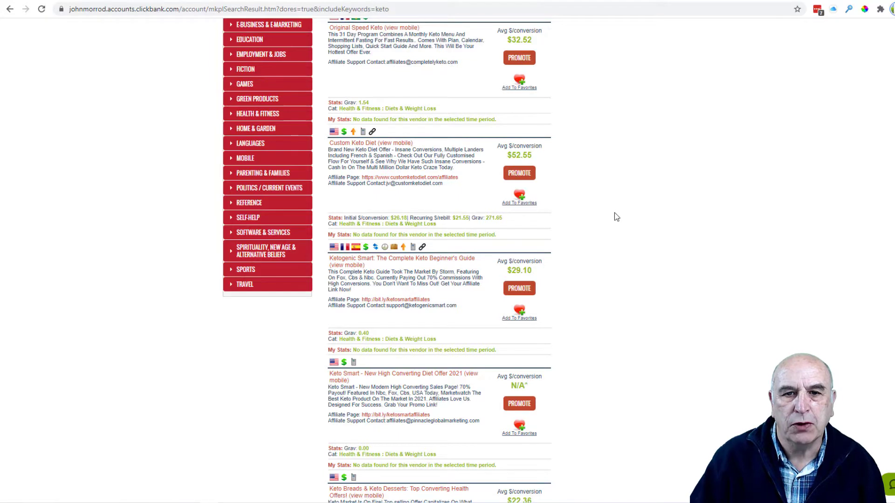
{"action": "scroll", "coordinate": [625, 219], "scroll_direction": "up", "scroll_amount": 1}
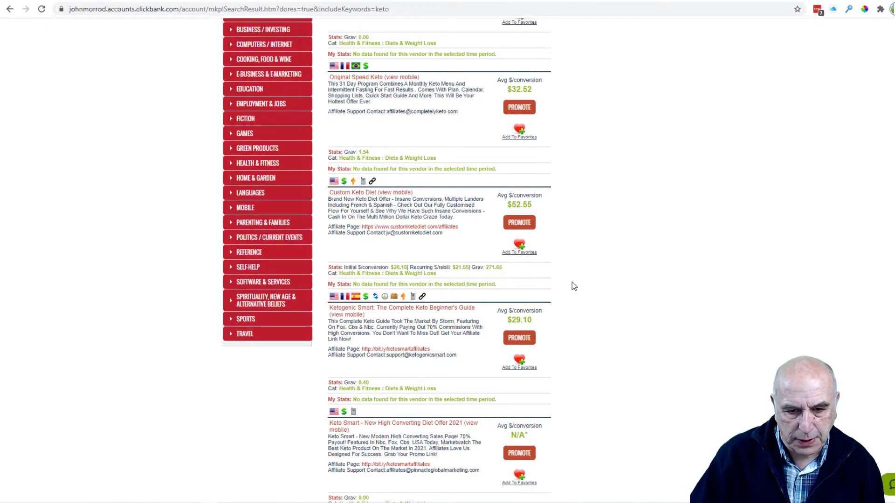
{"action": "left_click", "coordinate": [410, 233]}
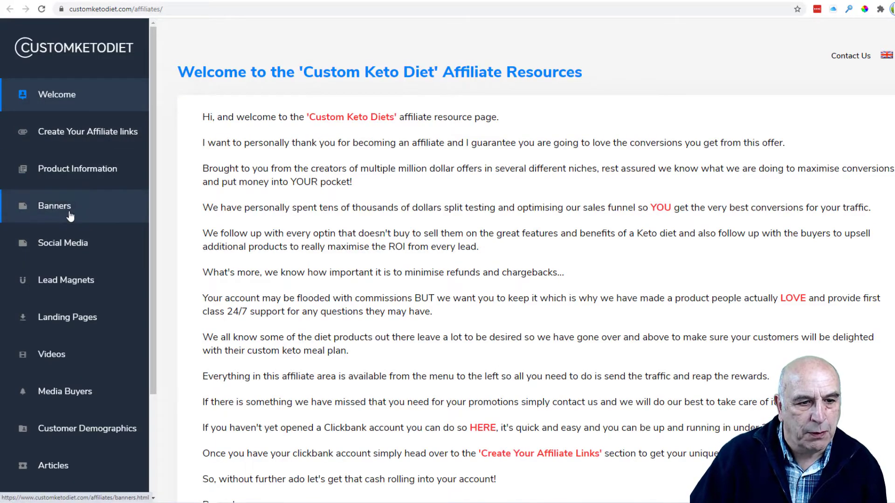
Step: Download Article #1 from the affiliate site's Articles section and open the downloaded keto articles archive
{"action": "scroll", "coordinate": [79, 238], "scroll_direction": "down", "scroll_amount": 1}
{"action": "scroll", "coordinate": [79, 238], "scroll_direction": "down", "scroll_amount": 2}
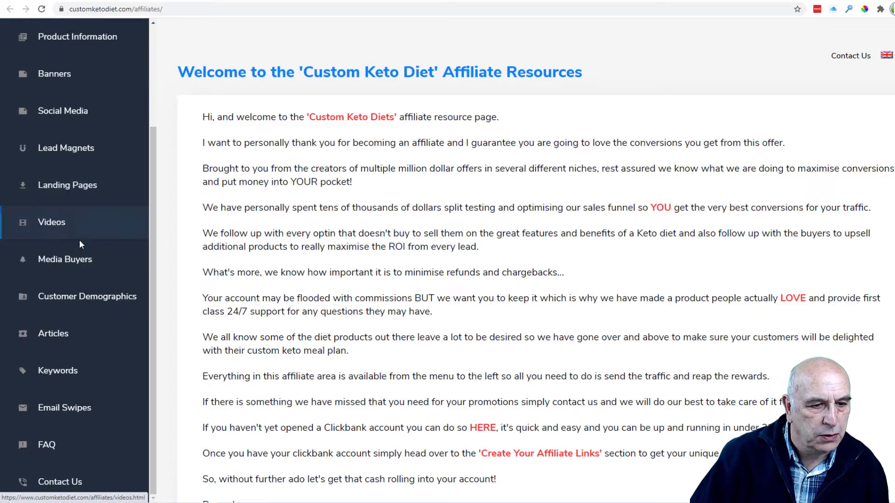
{"action": "left_click", "coordinate": [48, 339]}
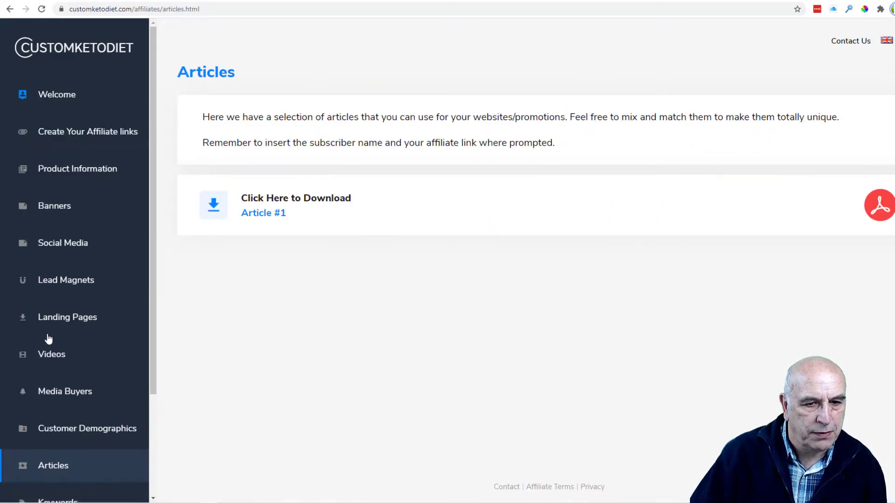
{"action": "left_click", "coordinate": [256, 220]}
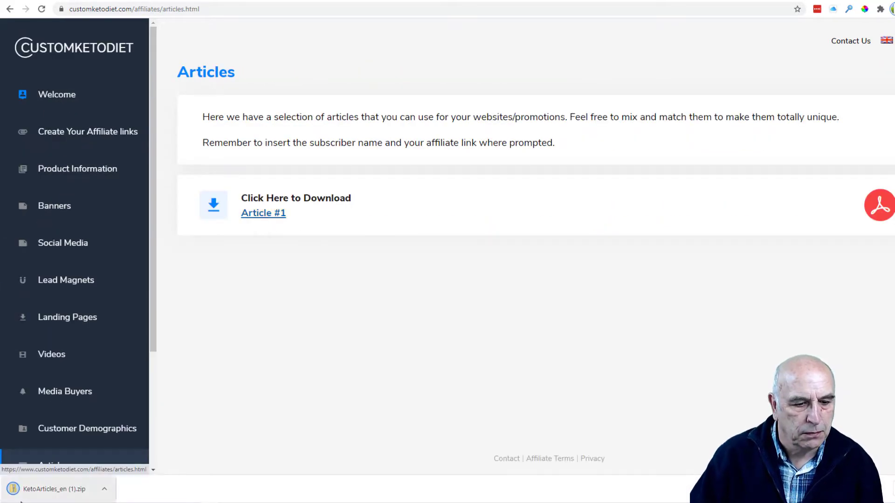
{"action": "left_click", "coordinate": [56, 487]}
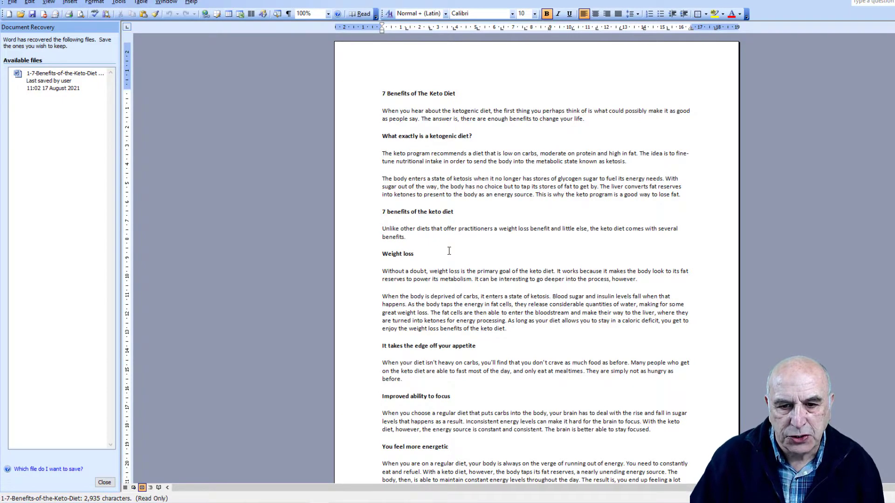
Step: Copy the opening of the "7 Benefits of The Keto Diet" article, from its title through the paragraph before "Weight loss"
{"action": "scroll", "coordinate": [449, 251], "scroll_direction": "down", "scroll_amount": 4}
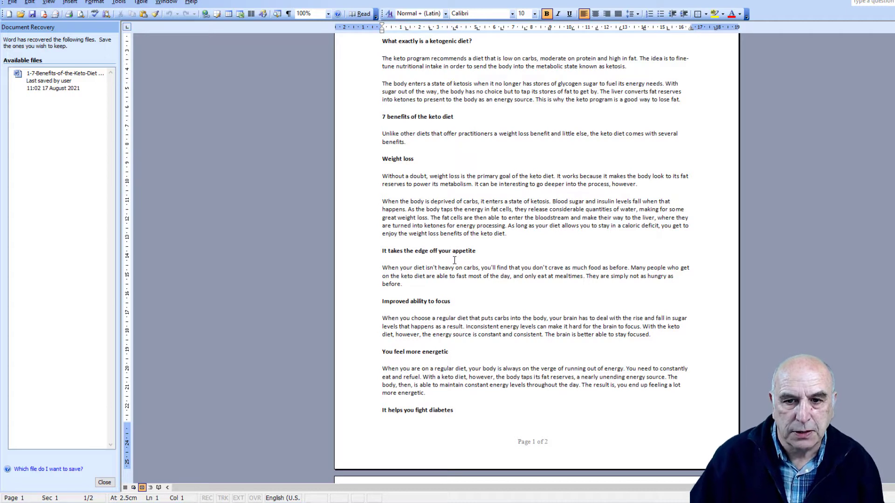
{"action": "scroll", "coordinate": [454, 260], "scroll_direction": "up", "scroll_amount": 3}
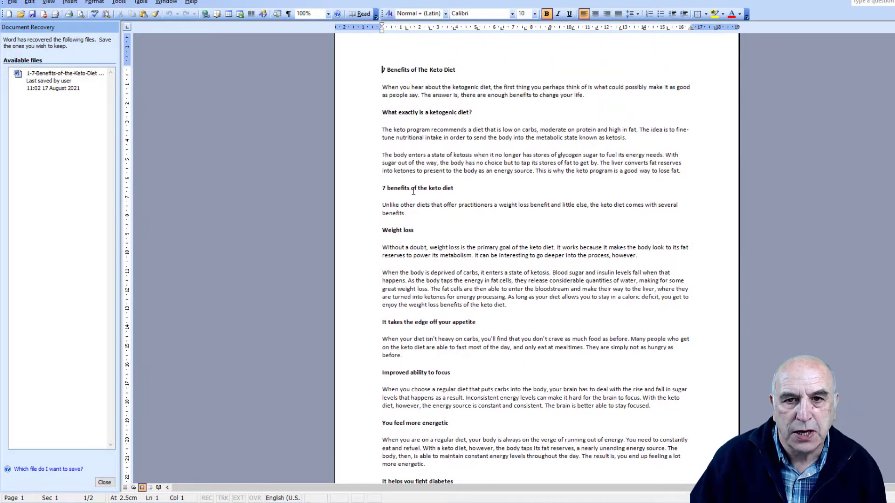
{"action": "left_click_drag", "start_coordinate": [381, 69], "coordinate": [407, 214]}
{"action": "key", "text": "ctrl+c"}
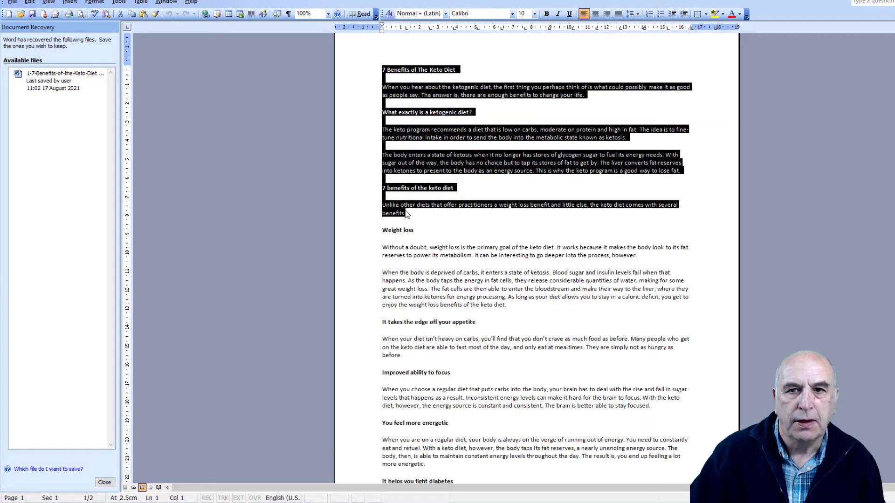
Step: Switch to Pictory, start a Script to Video project, paste the copied article text as the script and proceed
{"action": "left_click", "coordinate": [253, 197]}
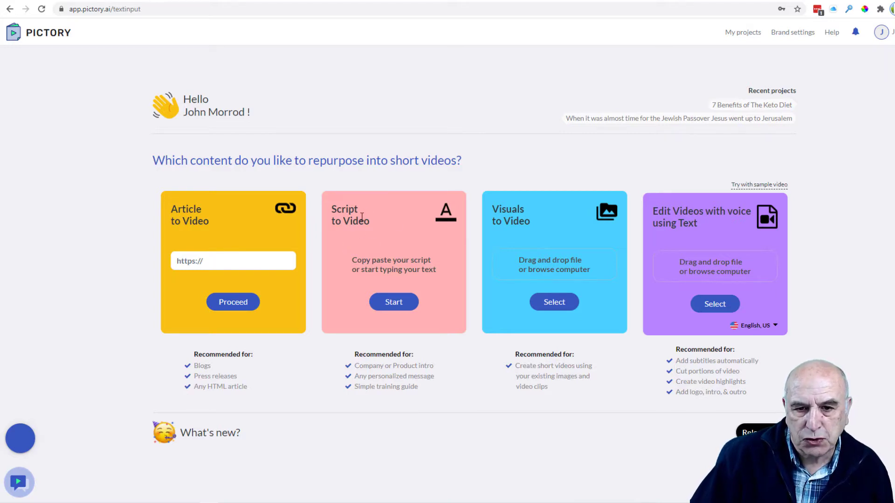
{"action": "left_click", "coordinate": [391, 302]}
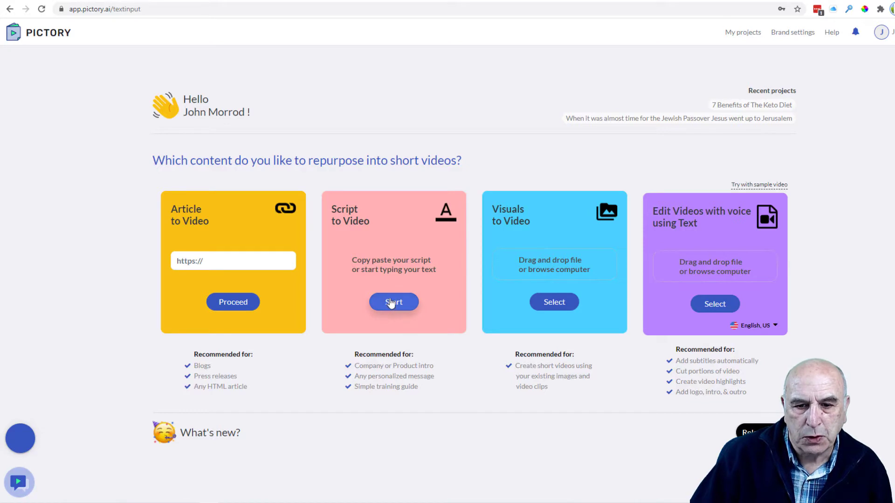
{"action": "left_click", "coordinate": [329, 212]}
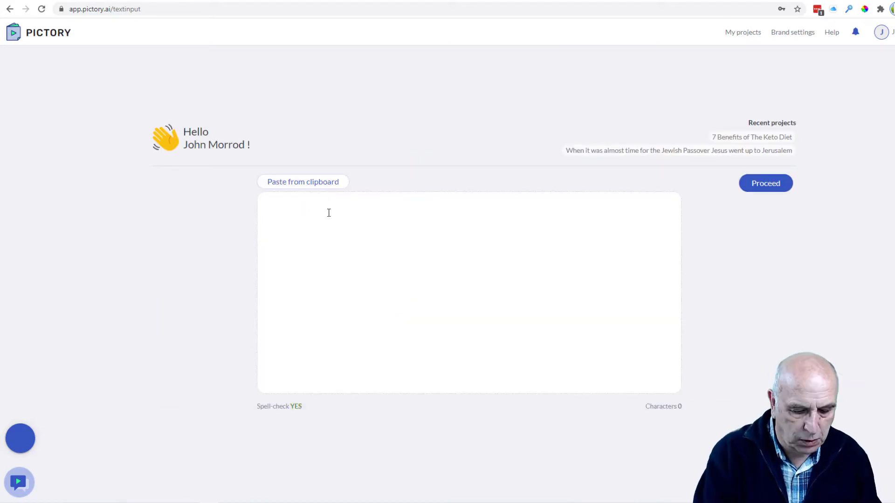
{"action": "key", "text": "ctrl+v"}
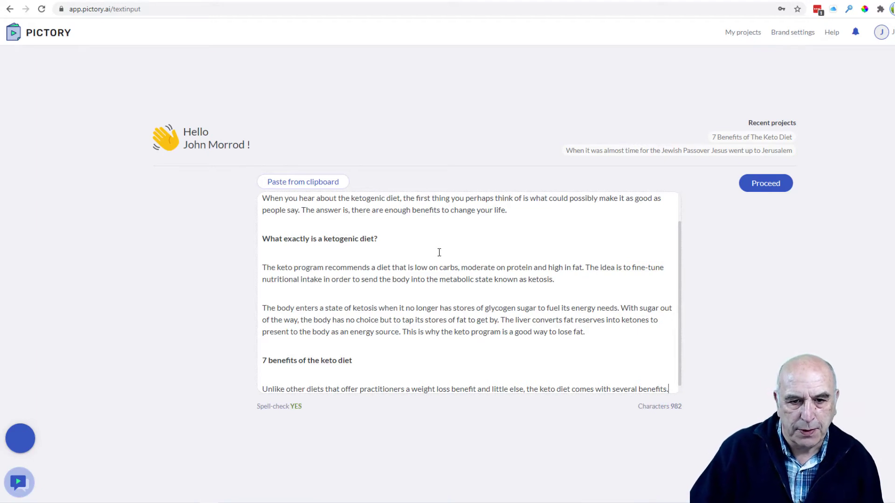
{"action": "left_click", "coordinate": [764, 184]}
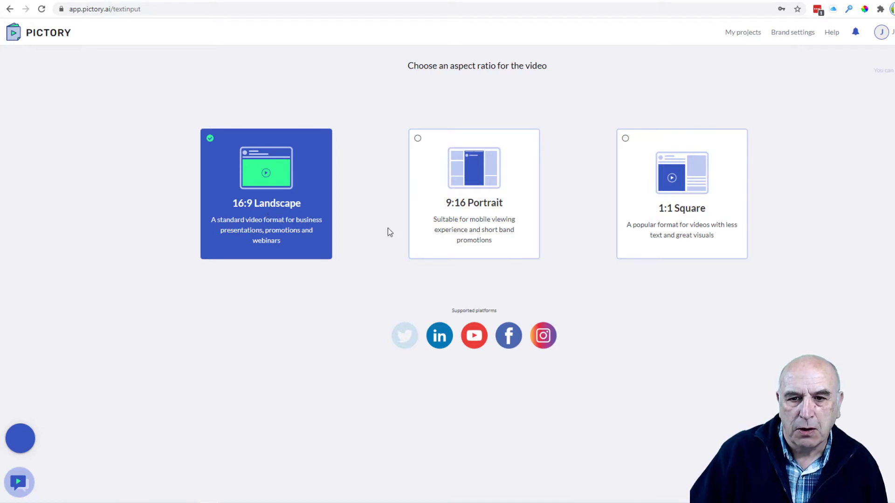
Step: Try the 9:16 Portrait and 1:1 Square aspect ratios, and choose 16:9 Landscape for the video
{"action": "left_click", "coordinate": [474, 219]}
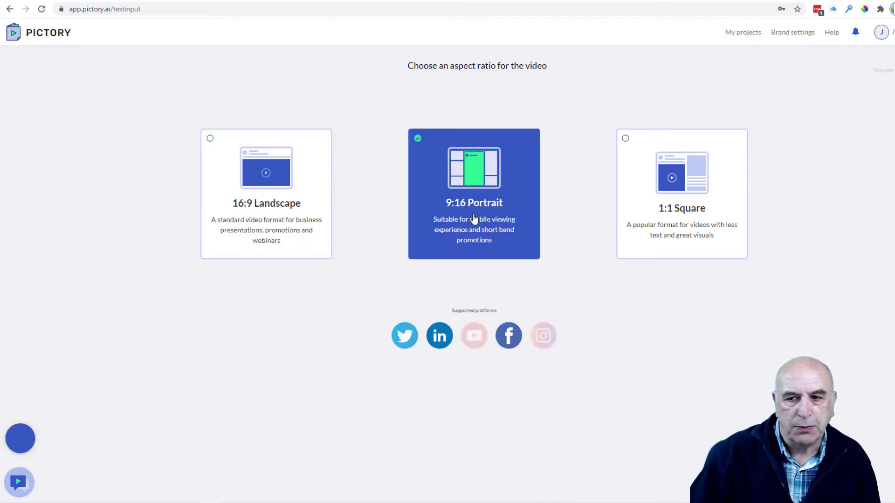
{"action": "left_click", "coordinate": [627, 218]}
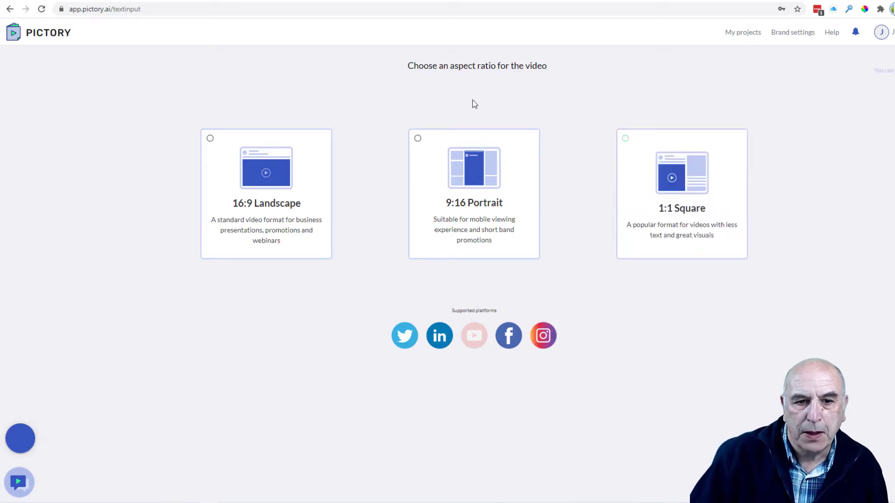
{"action": "left_click", "coordinate": [241, 189]}
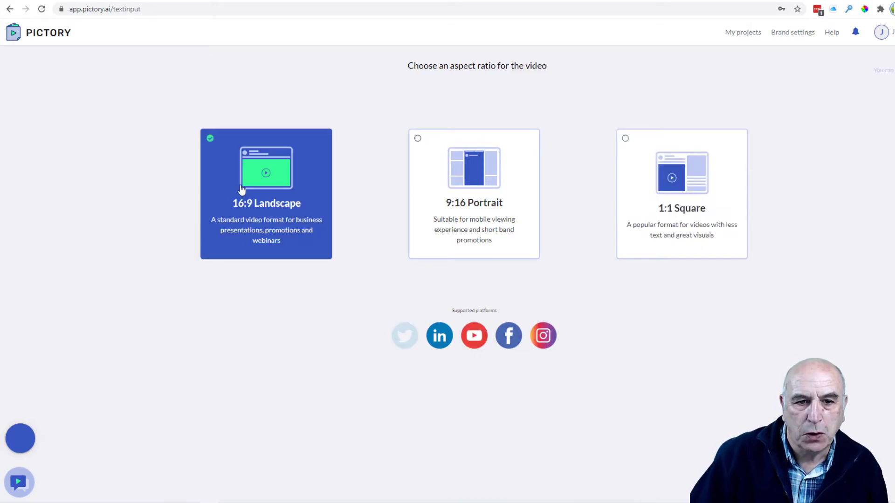
{"action": "left_click", "coordinate": [265, 176]}
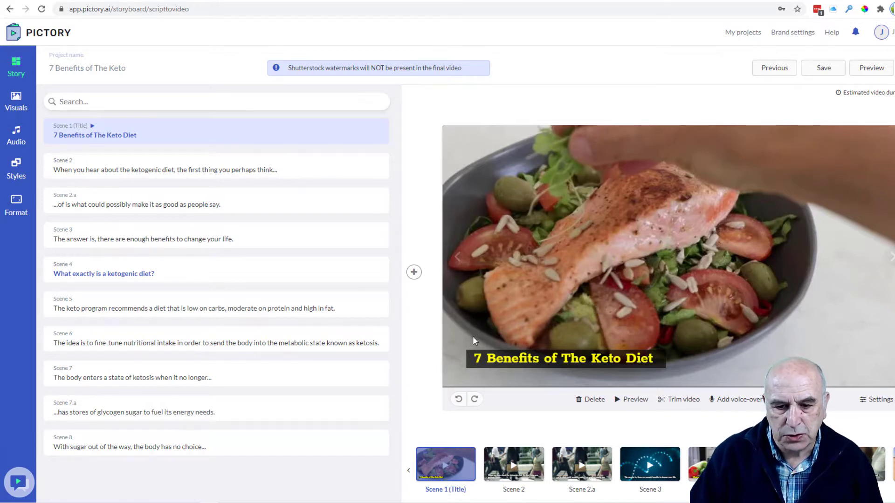
Step: Show the visuals library and check the clips assigned to Scene 2 and Scene 2.a
{"action": "left_click", "coordinate": [16, 97]}
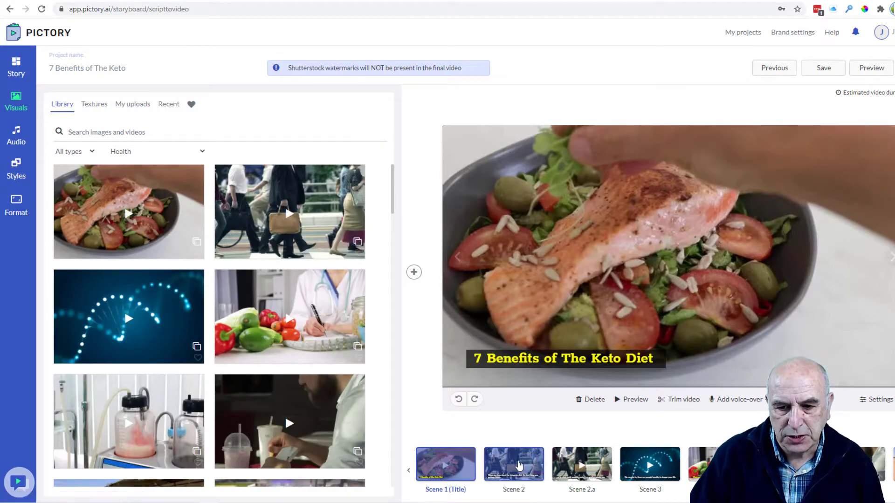
{"action": "left_click", "coordinate": [519, 466]}
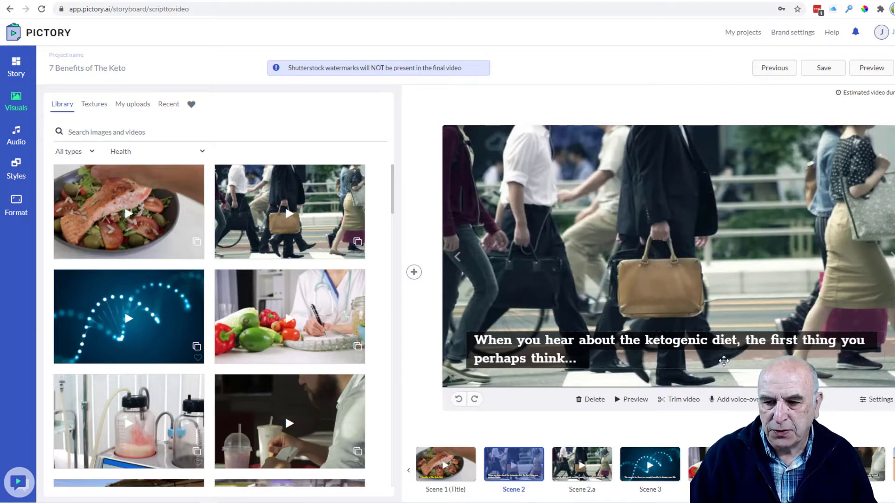
{"action": "left_click", "coordinate": [577, 465]}
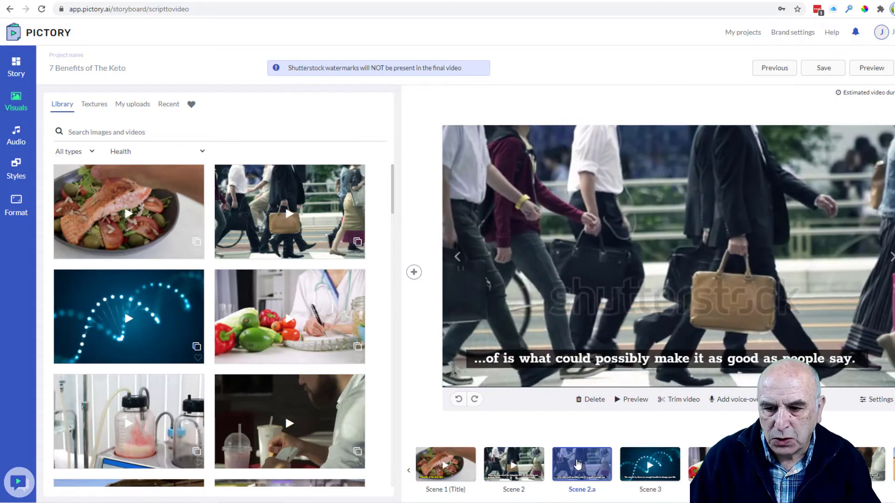
Step: Select Scene 2 and search the visuals library for "meat"
{"action": "left_click", "coordinate": [514, 465]}
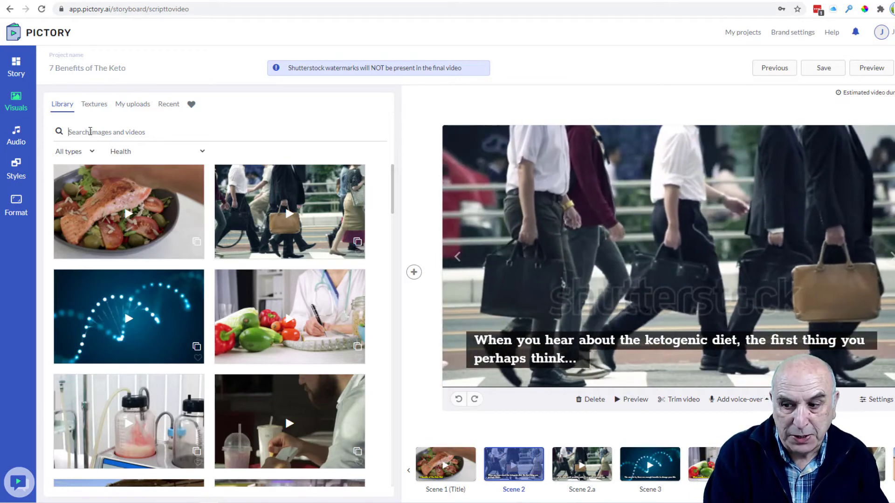
{"action": "left_click", "coordinate": [90, 131]}
{"action": "type", "text": "m"}
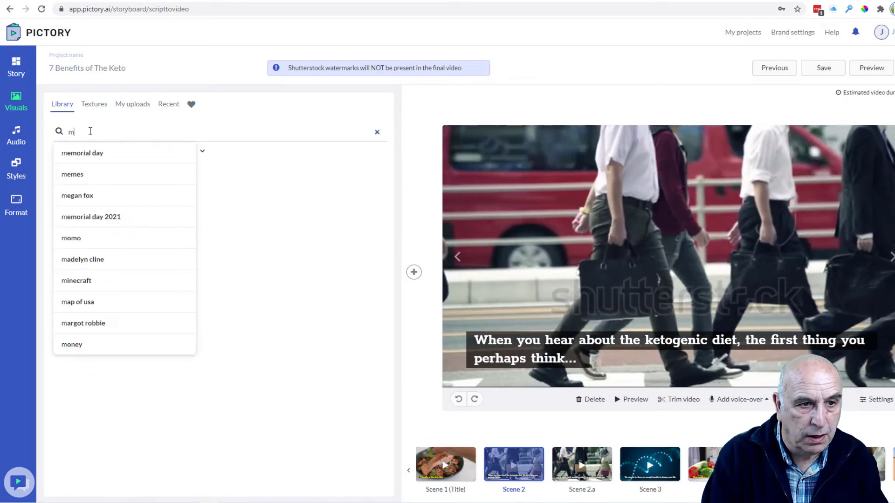
{"action": "key", "text": "BackSpace"}
{"action": "type", "text": "me"}
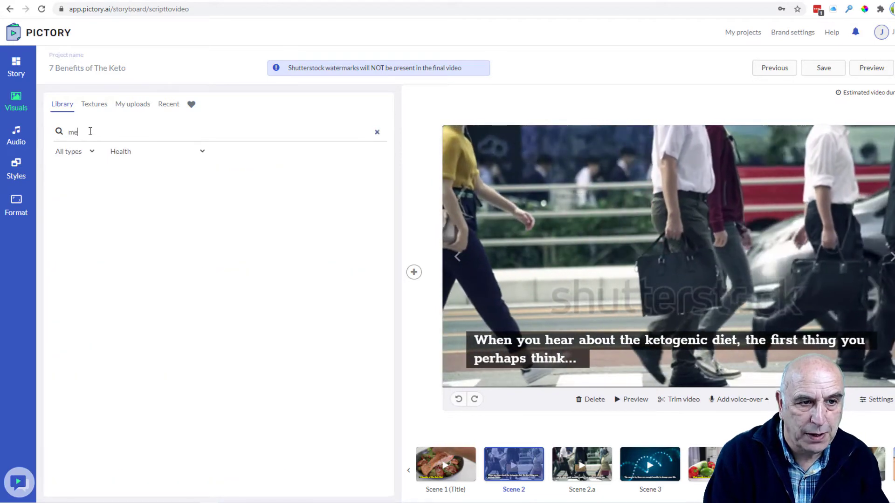
{"action": "type", "text": "at"}
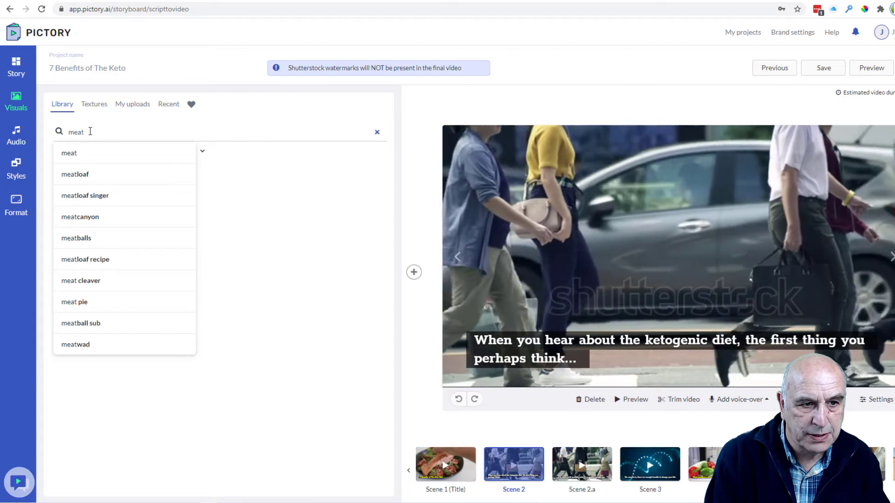
{"action": "key", "text": "Return"}
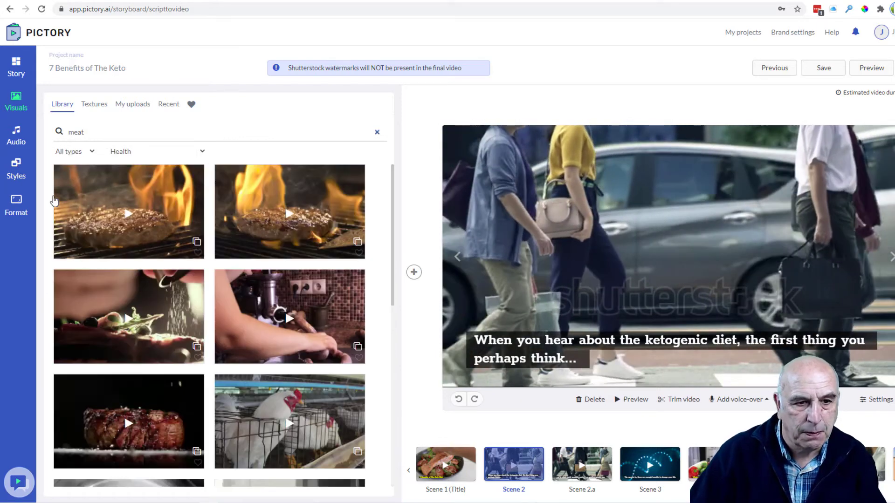
Step: Apply the first grilled burger clip with flames to Scene 2, and check the visuals of Scene 2.a and Scene 3
{"action": "scroll", "coordinate": [173, 254], "scroll_direction": "down", "scroll_amount": 1}
{"action": "scroll", "coordinate": [175, 259], "scroll_direction": "up", "scroll_amount": 1}
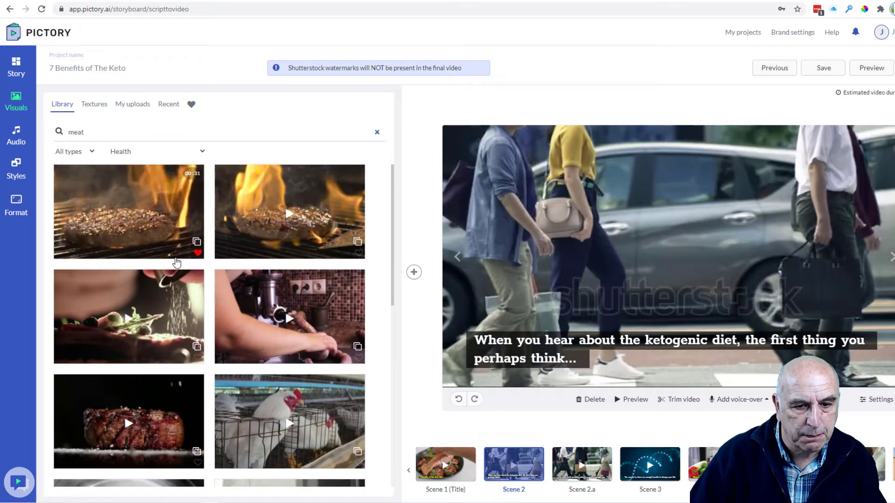
{"action": "scroll", "coordinate": [140, 247], "scroll_direction": "down", "scroll_amount": 3}
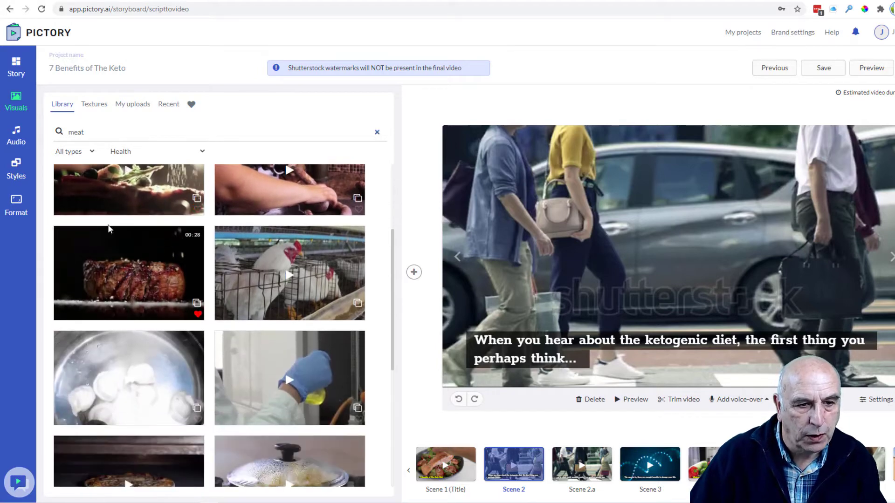
{"action": "scroll", "coordinate": [109, 229], "scroll_direction": "up", "scroll_amount": 3}
{"action": "left_click", "coordinate": [121, 212]}
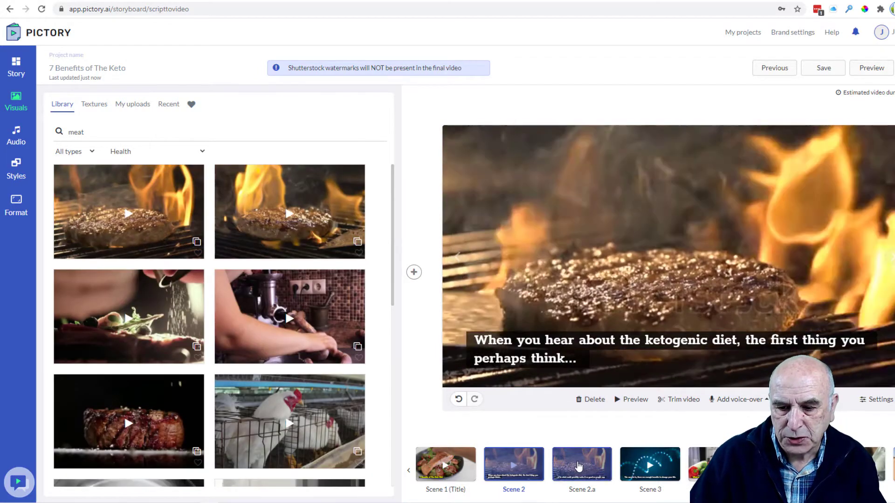
{"action": "left_click", "coordinate": [578, 466]}
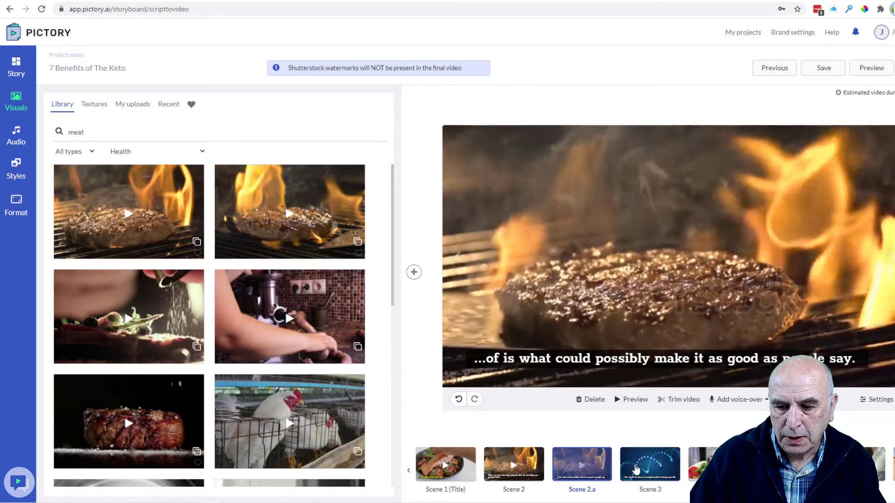
{"action": "left_click", "coordinate": [636, 468]}
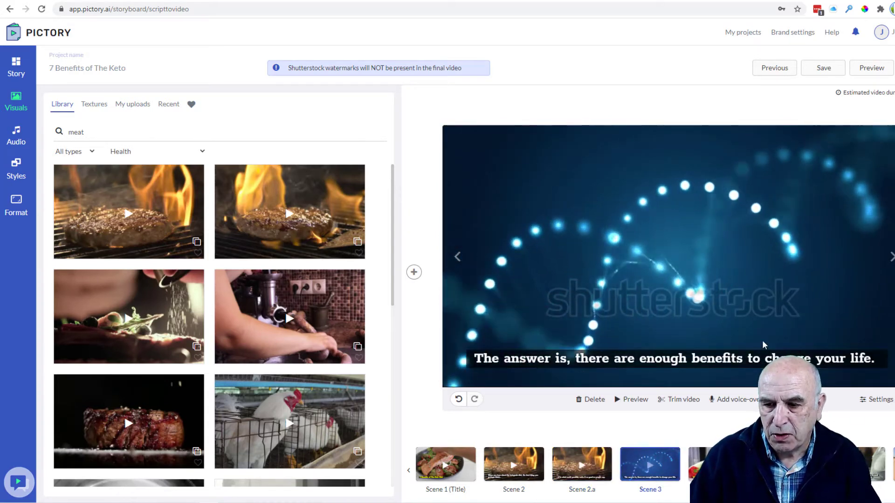
Step: Select the scene captioned "What exactly is a ketogenic diet?", search the visuals library for "keto" and apply a food clip
{"action": "double_click", "coordinate": [55, 135]}
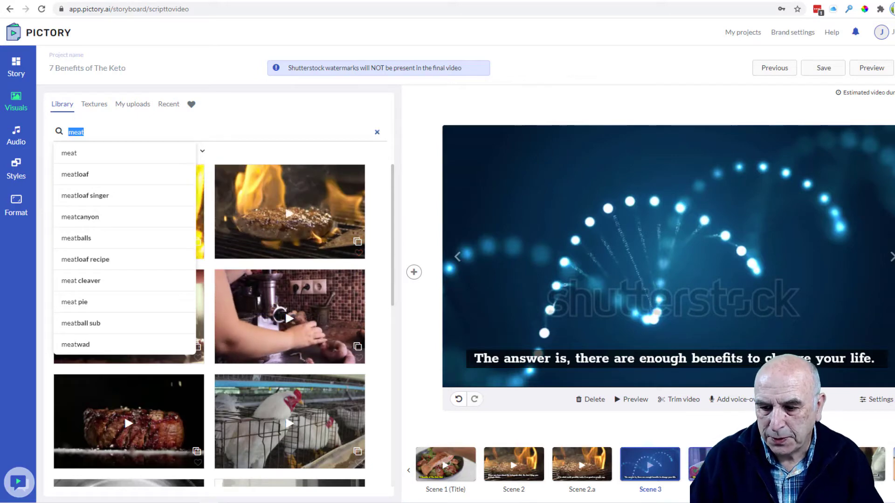
{"action": "left_click", "coordinate": [718, 464]}
{"action": "mouse_move", "coordinate": [82, 205]}
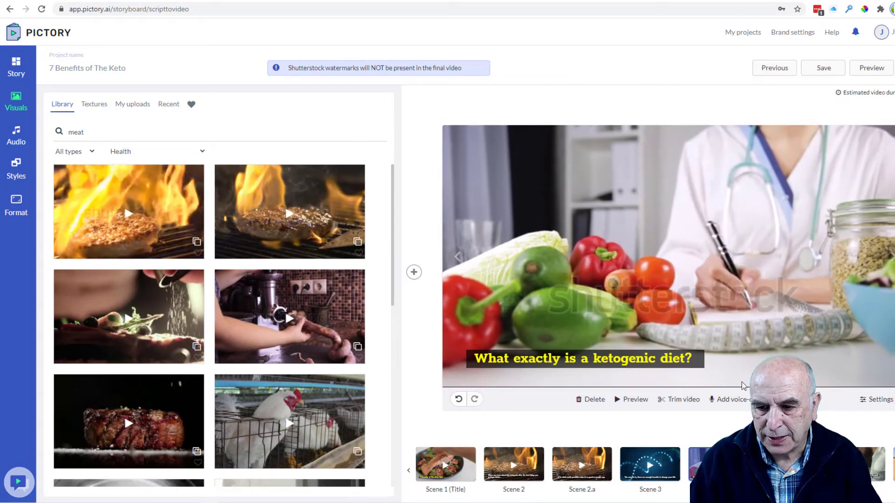
{"action": "double_click", "coordinate": [73, 132]}
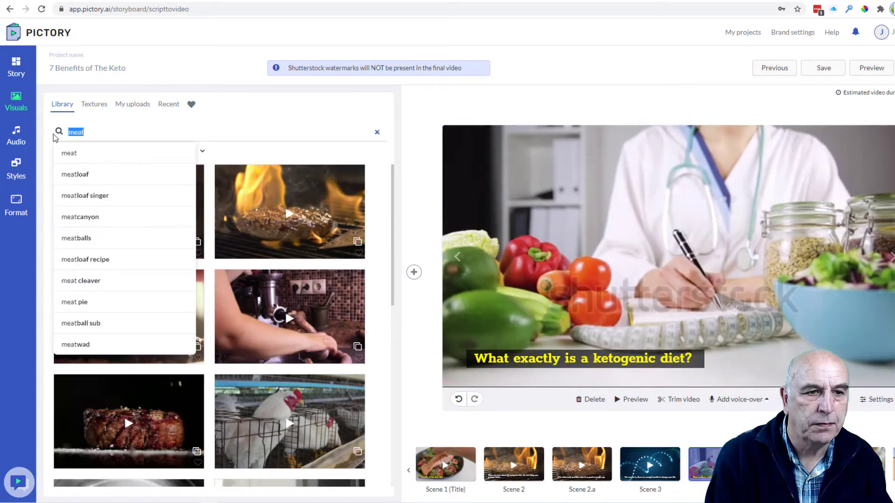
{"action": "type", "text": "keto"}
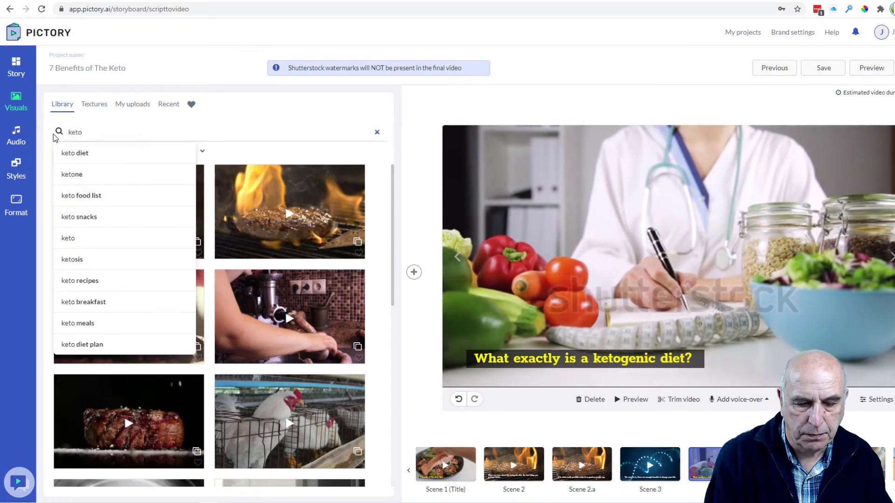
{"action": "key", "text": "Return"}
{"action": "scroll", "coordinate": [316, 292], "scroll_direction": "down", "scroll_amount": 3}
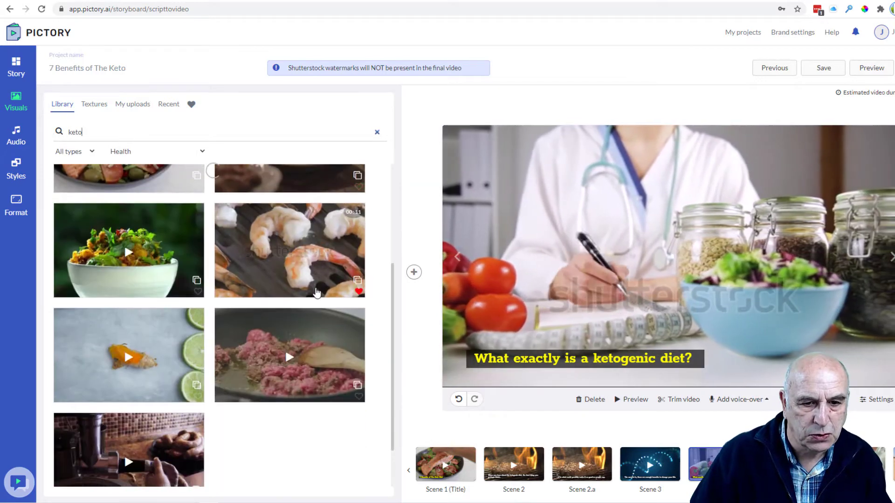
{"action": "scroll", "coordinate": [308, 292], "scroll_direction": "up", "scroll_amount": 1}
{"action": "left_click", "coordinate": [299, 290]}
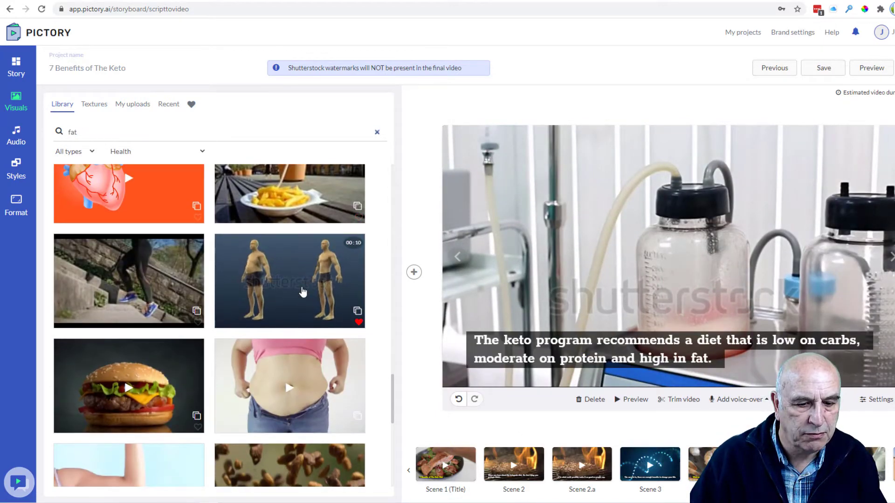
Step: Apply the meat-slicing clip from the "fat" search to the scene about a diet low on carbs and high in fat
{"action": "scroll", "coordinate": [303, 293], "scroll_direction": "down", "scroll_amount": 6}
{"action": "left_click", "coordinate": [123, 251]}
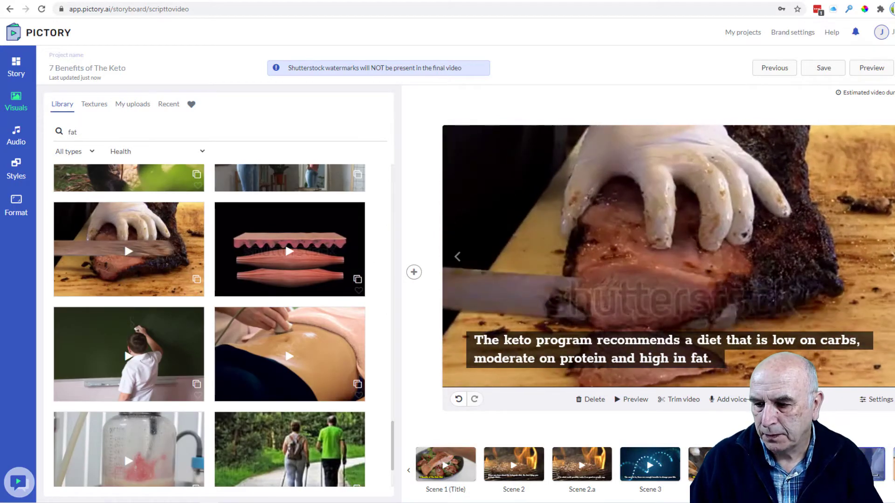
{"action": "left_click", "coordinate": [851, 465]}
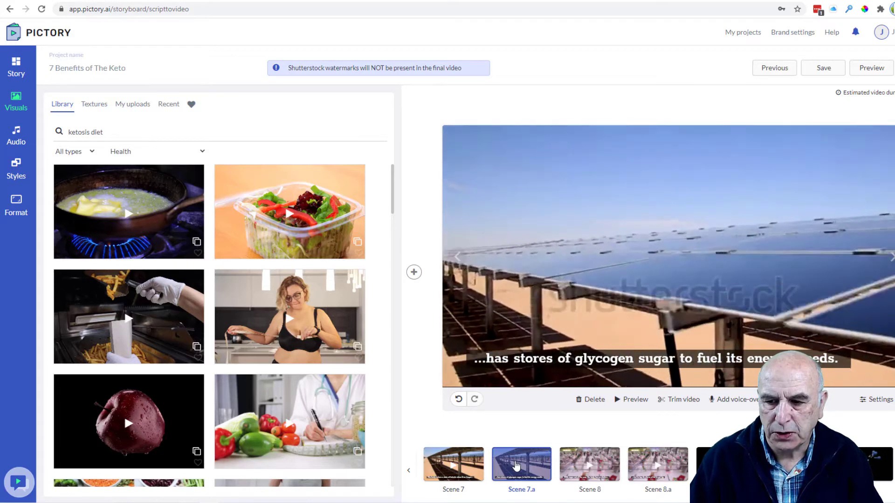
Step: Replace Scene 7's visual with the molecule model clip on a light background from a "glucose" library search
{"action": "left_click", "coordinate": [453, 464]}
{"action": "left_click", "coordinate": [137, 258]}
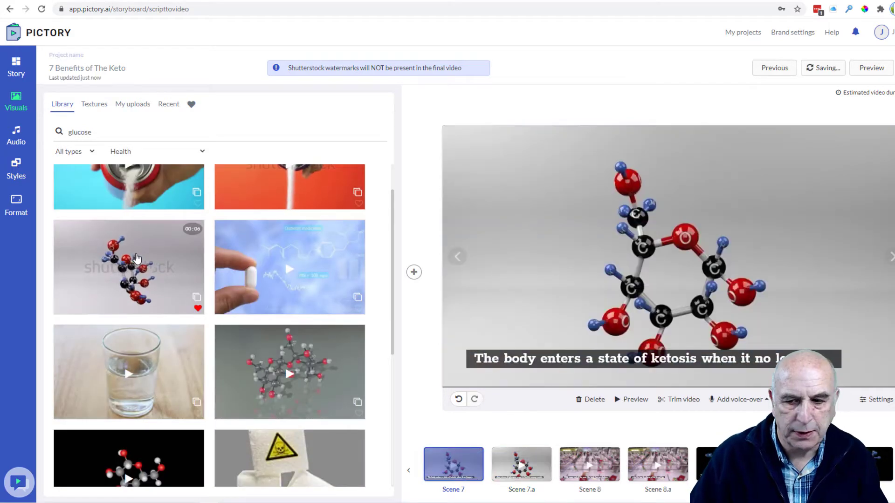
Step: Check Scenes 8 and 8.a, search the visuals library for "burn fat" and apply the two body figures clip to Scene 8
{"action": "left_click", "coordinate": [588, 466]}
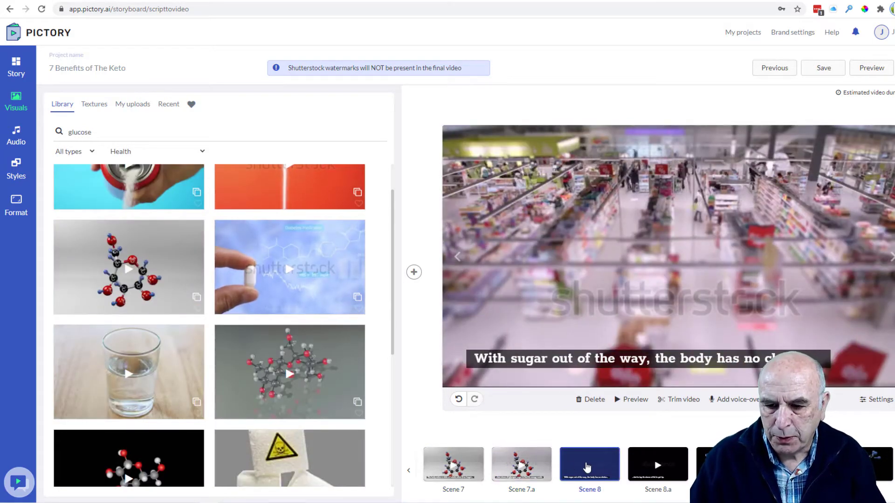
{"action": "left_click", "coordinate": [639, 470]}
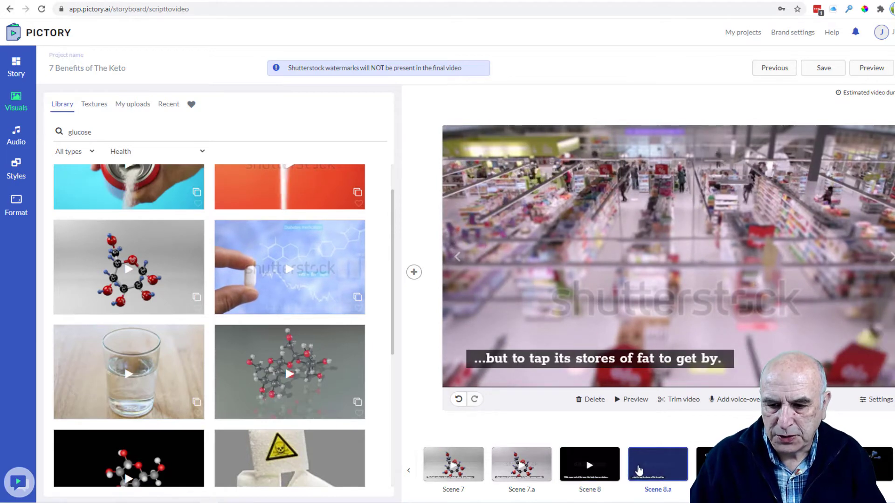
{"action": "left_click", "coordinate": [594, 464]}
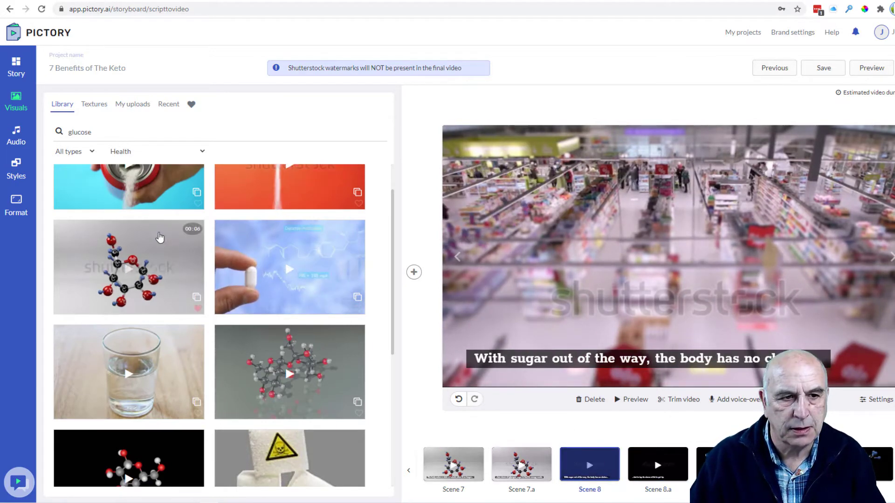
{"action": "double_click", "coordinate": [66, 131]}
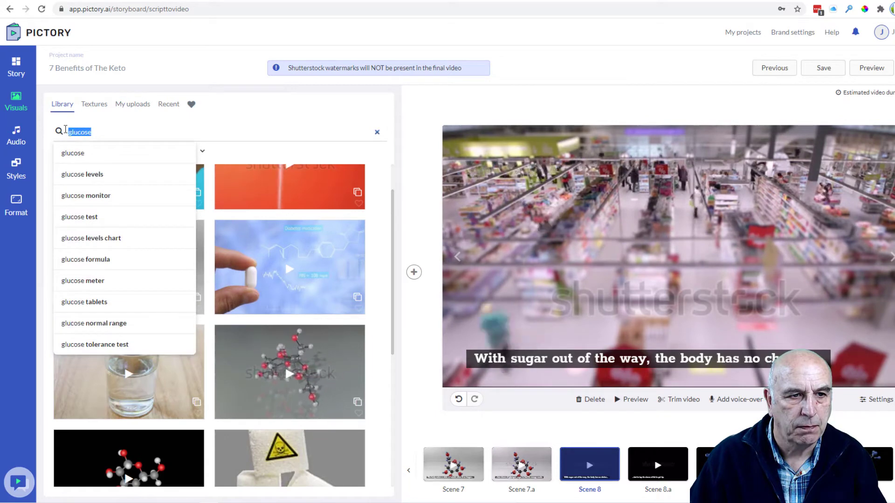
{"action": "type", "text": "bur"}
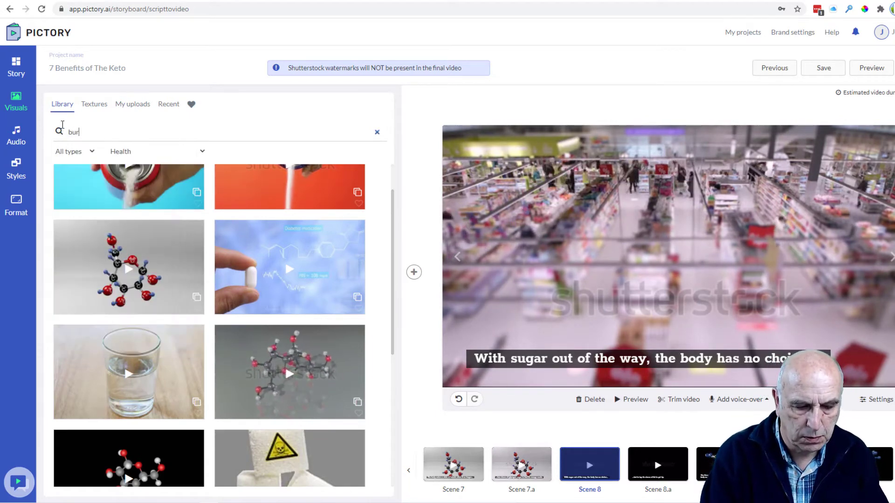
{"action": "type", "text": "n fat"}
{"action": "key", "text": "Return"}
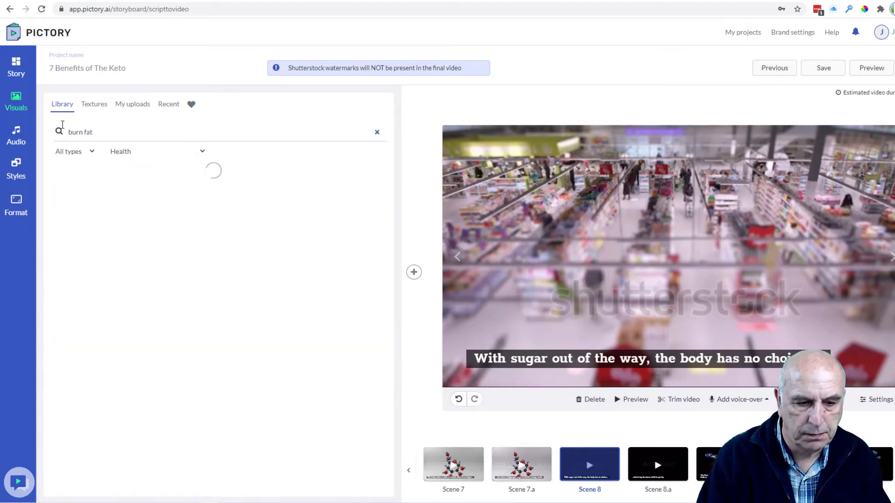
{"action": "left_click", "coordinate": [129, 321]}
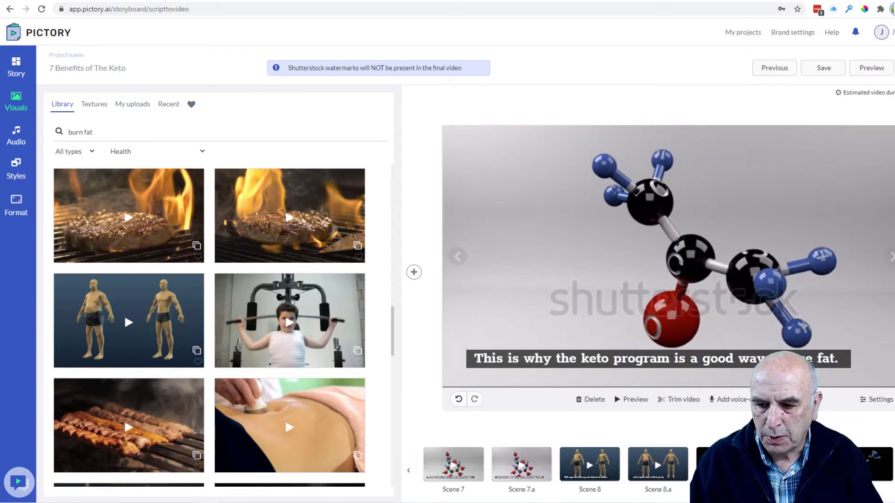
Step: Select the scene titled "7 benefits of the keto diet", search the library for "7" and apply the triple-seven slot machine clip
{"action": "left_click", "coordinate": [874, 460]}
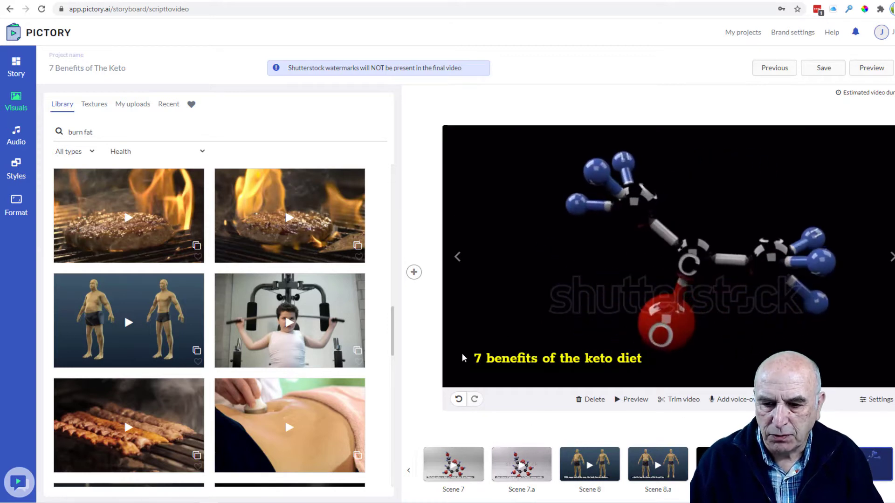
{"action": "left_click", "coordinate": [149, 133]}
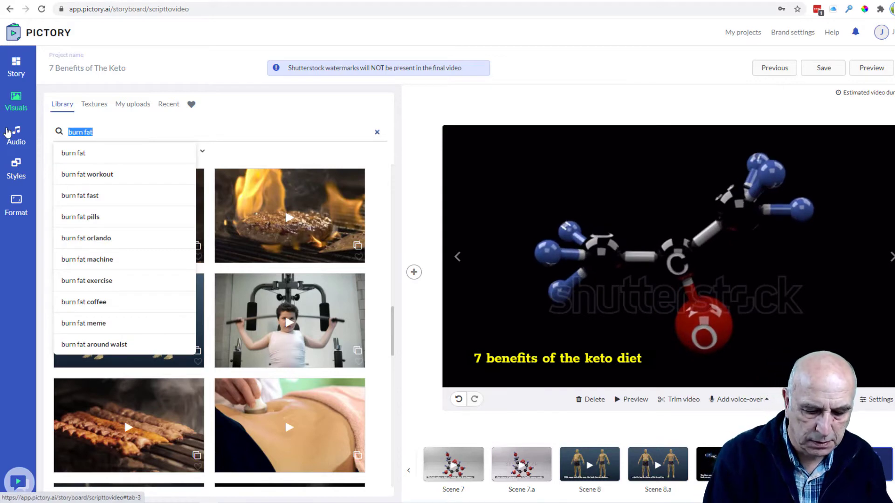
{"action": "type", "text": "7"}
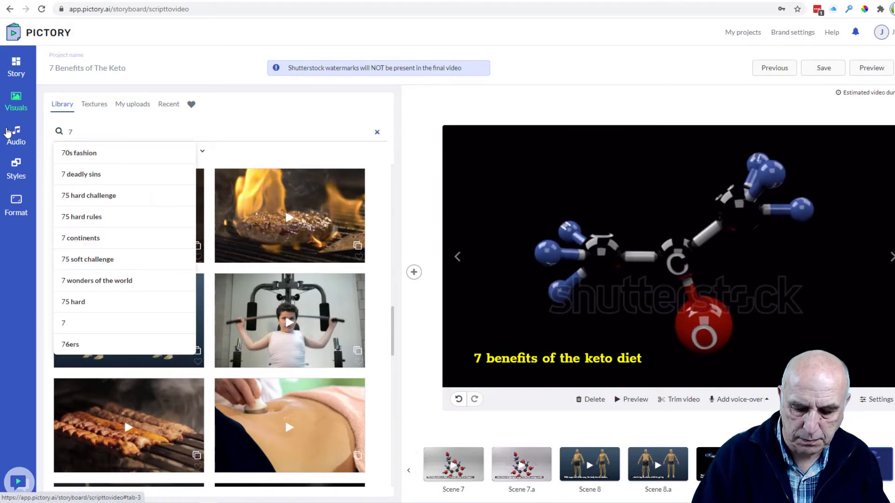
{"action": "key", "text": "Return"}
{"action": "left_click", "coordinate": [129, 297]}
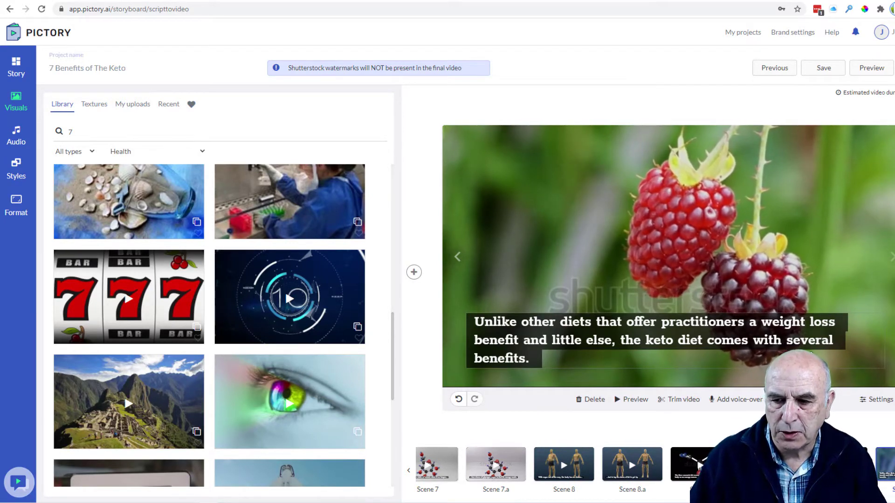
Step: Search the visuals library for "health benefits" and apply the clip of the woman with shopping bags to the "Unlike other diets" scene
{"action": "left_click", "coordinate": [80, 132]}
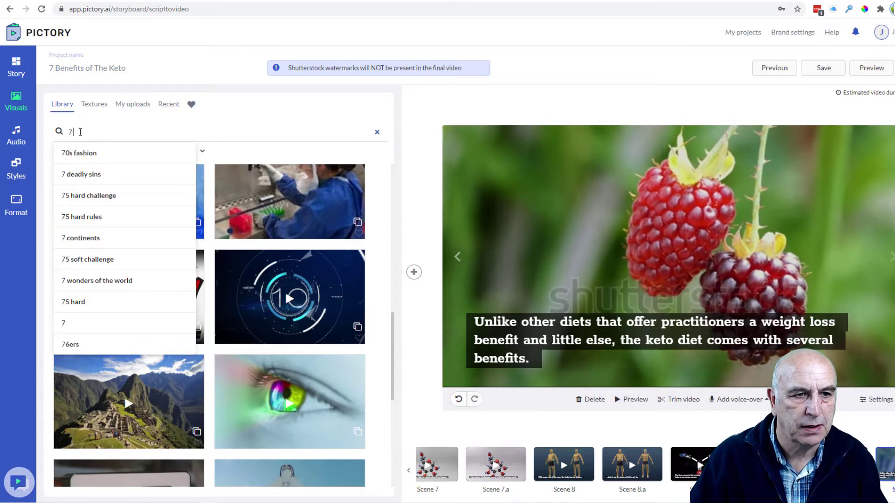
{"action": "key", "text": "Return"}
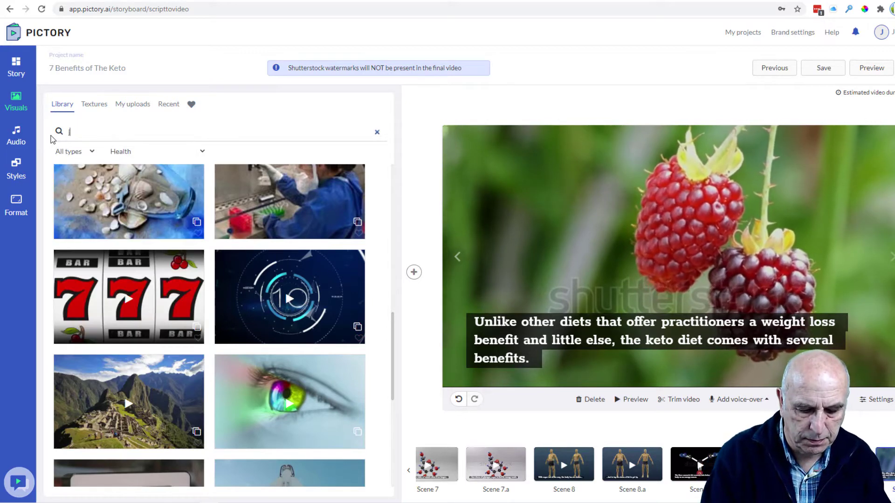
{"action": "type", "text": "h"}
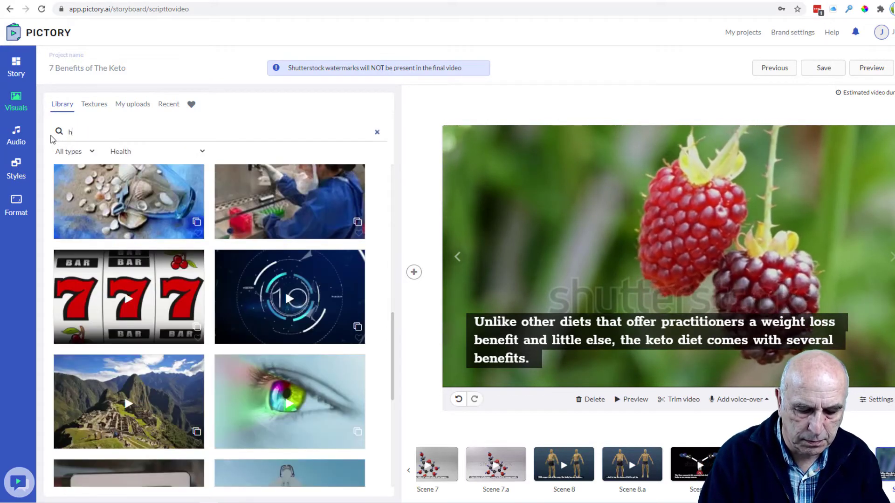
{"action": "type", "text": "ealth benefits"}
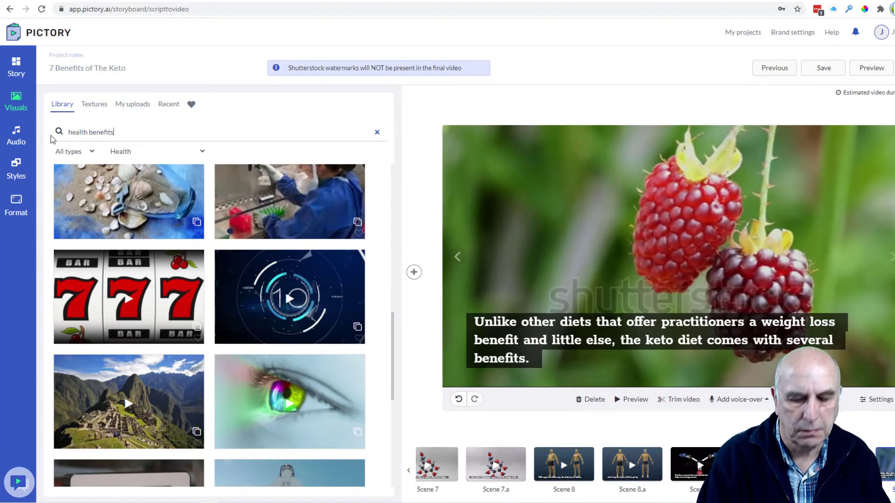
{"action": "key", "text": "Return"}
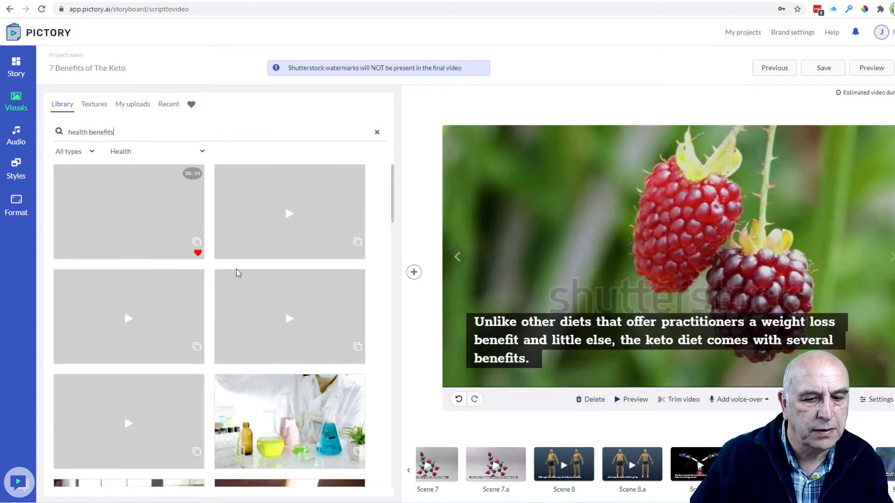
{"action": "scroll", "coordinate": [237, 272], "scroll_direction": "down", "scroll_amount": 5}
{"action": "left_click", "coordinate": [129, 242]}
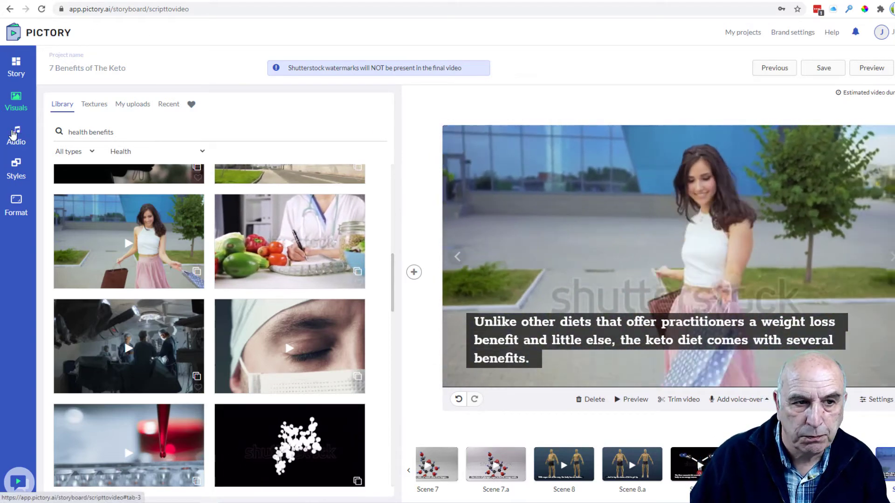
Step: Listen to the background music track Light Inside You, and apply Something New Again as the video's background music
{"action": "left_click", "coordinate": [14, 135]}
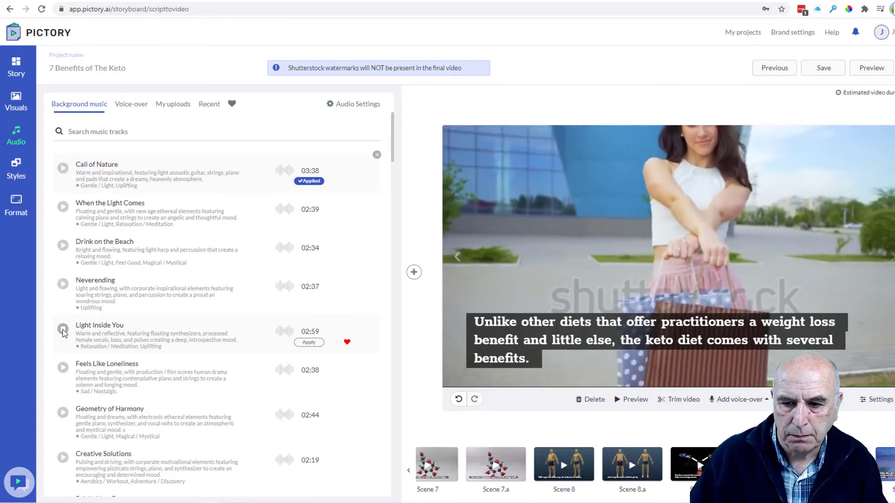
{"action": "left_click", "coordinate": [63, 329]}
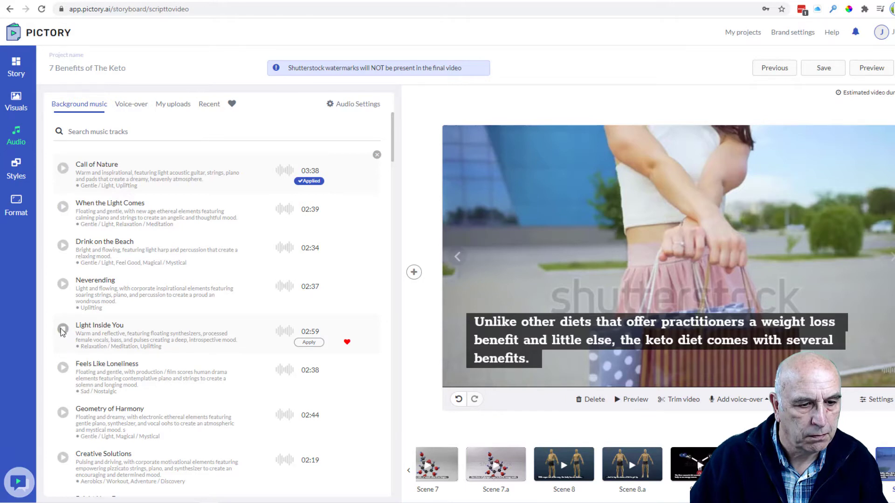
{"action": "scroll", "coordinate": [63, 322], "scroll_direction": "down", "scroll_amount": 4}
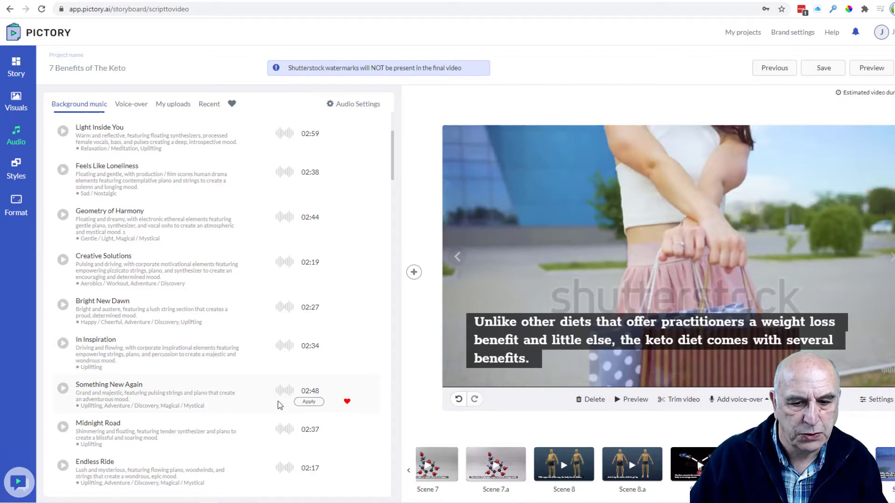
{"action": "left_click", "coordinate": [310, 402]}
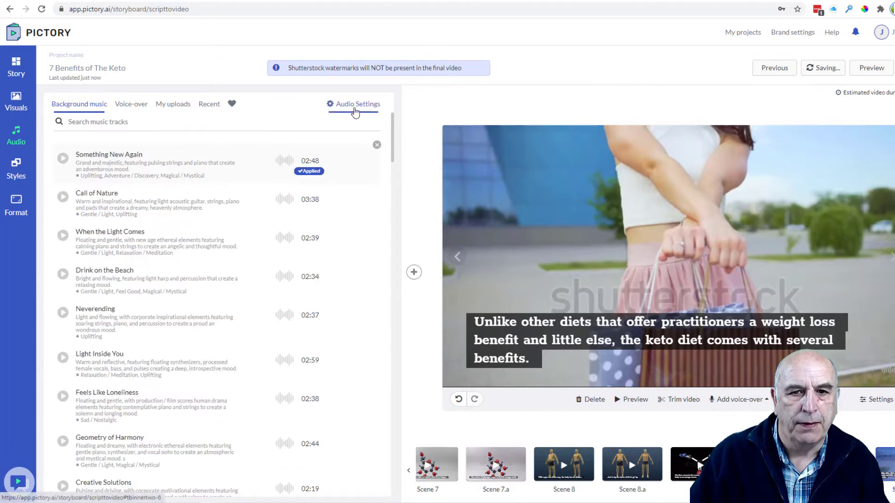
Step: Check the background music volume setting, and apply Theme 4, the "Simplicity is the ultimate sophistication" style, to the video
{"action": "left_click", "coordinate": [355, 106]}
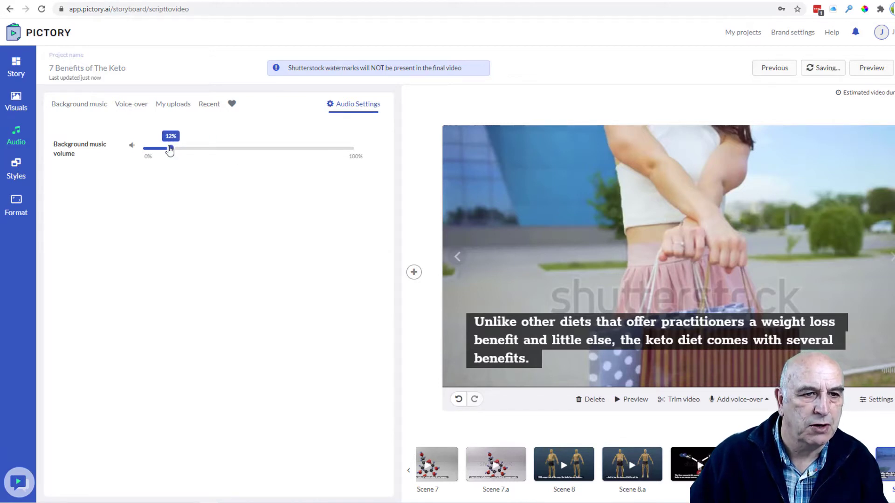
{"action": "left_click", "coordinate": [16, 171]}
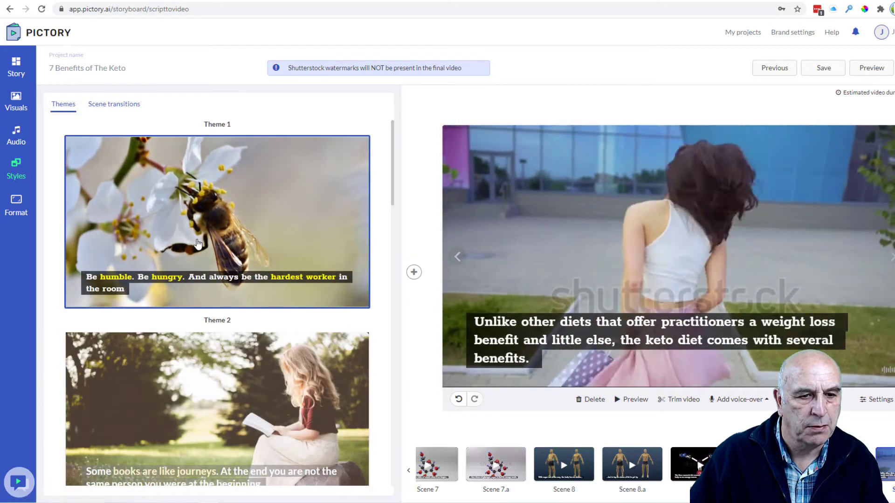
{"action": "scroll", "coordinate": [185, 244], "scroll_direction": "down", "scroll_amount": 4}
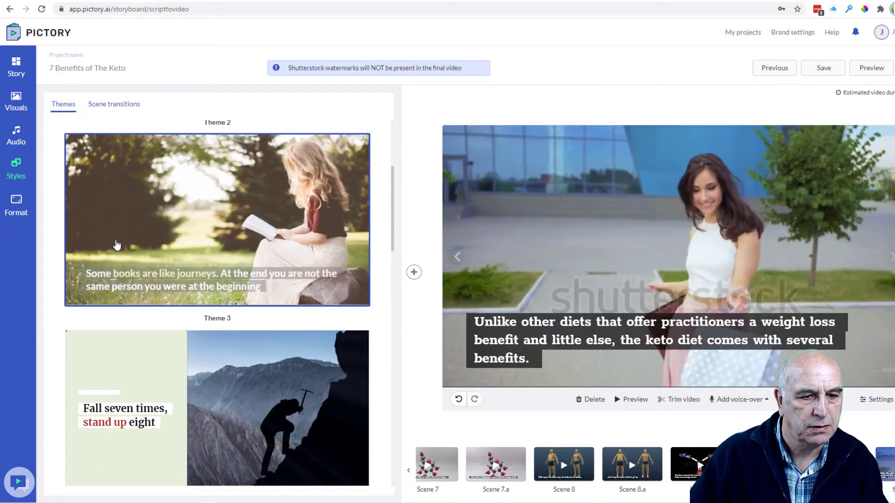
{"action": "scroll", "coordinate": [118, 245], "scroll_direction": "down", "scroll_amount": 4}
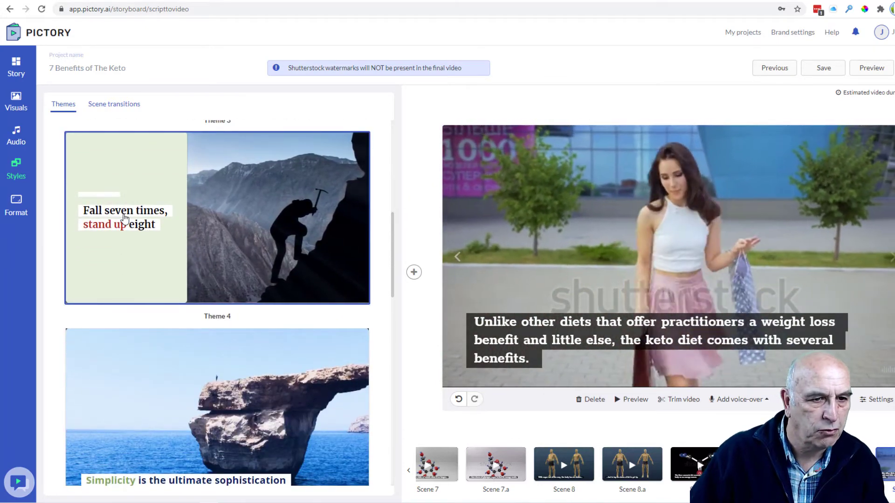
{"action": "scroll", "coordinate": [126, 216], "scroll_direction": "down", "scroll_amount": 4}
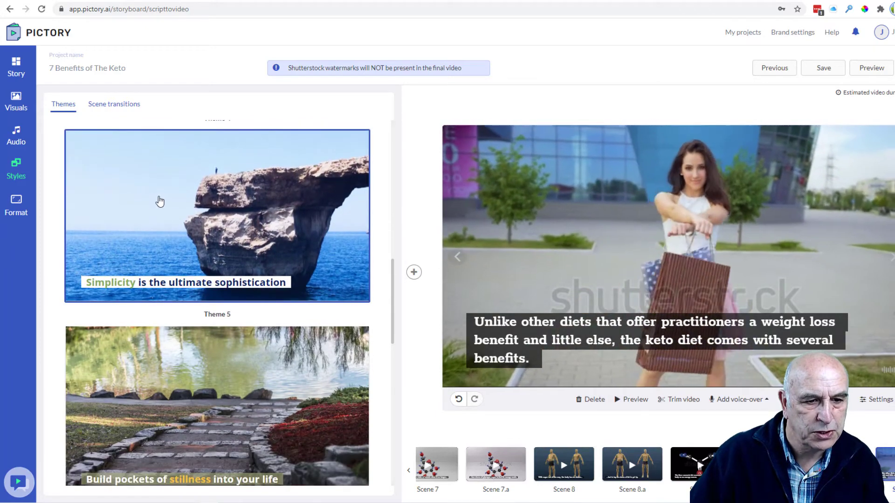
{"action": "left_click", "coordinate": [181, 230]}
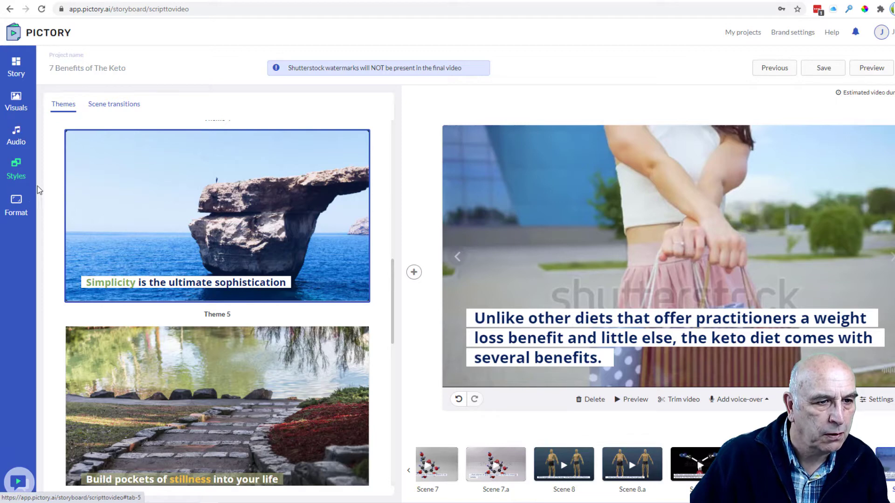
Step: Apply the UK English female voice Amy as the video's voice-over and preview the video
{"action": "left_click", "coordinate": [18, 135]}
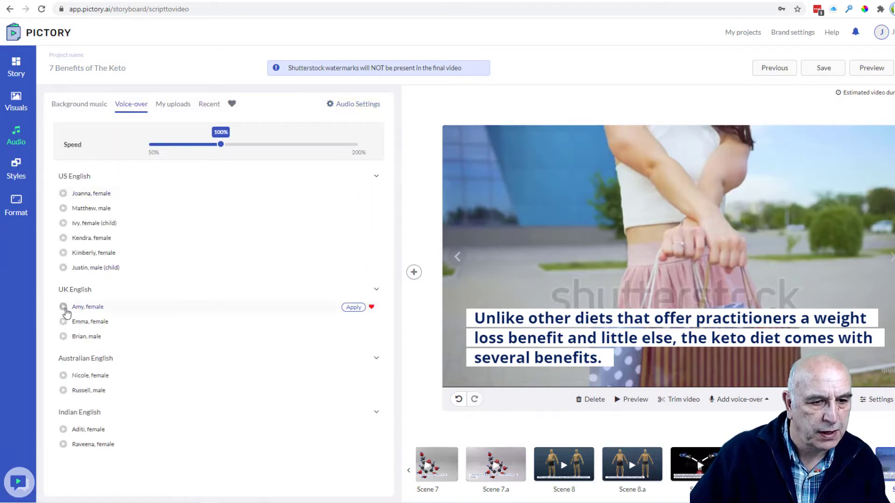
{"action": "mouse_move", "coordinate": [80, 306]}
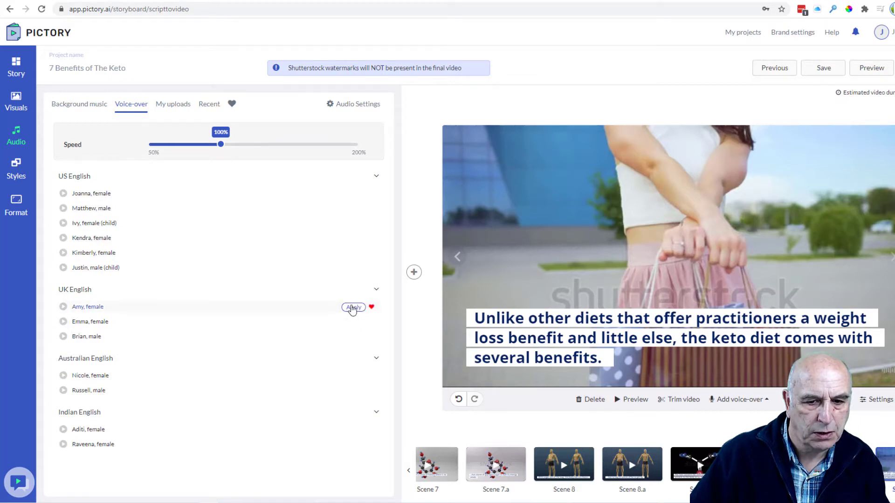
{"action": "left_click", "coordinate": [354, 308]}
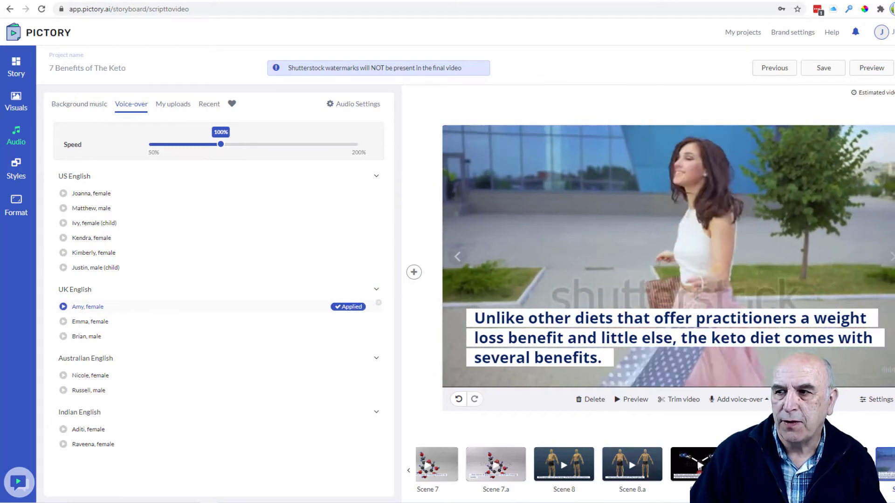
{"action": "left_click", "coordinate": [872, 67]}
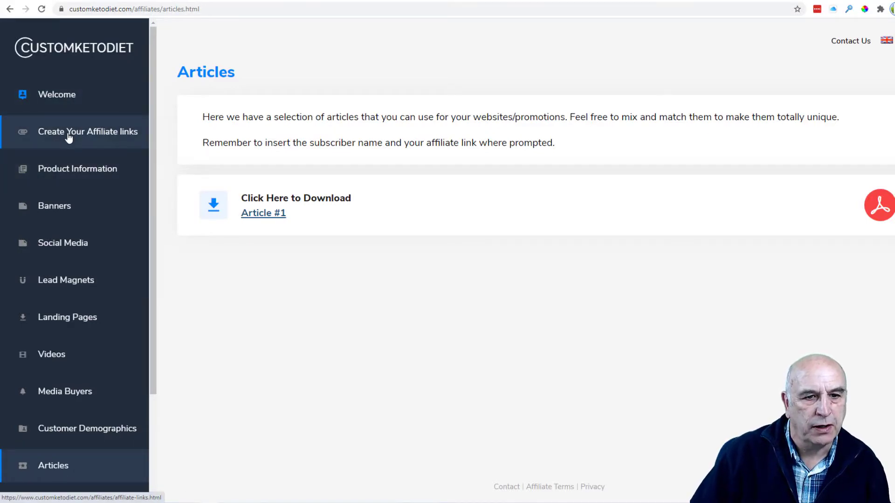
Step: On the Custom Keto Diet affiliate site, find the page for creating affiliate links and copy the Standard Link URL
{"action": "left_click", "coordinate": [69, 135]}
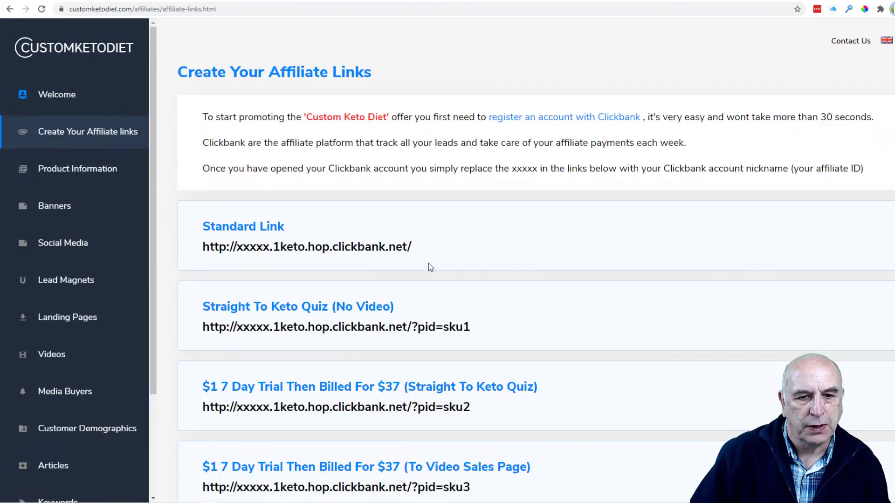
{"action": "scroll", "coordinate": [471, 246], "scroll_direction": "down", "scroll_amount": 2}
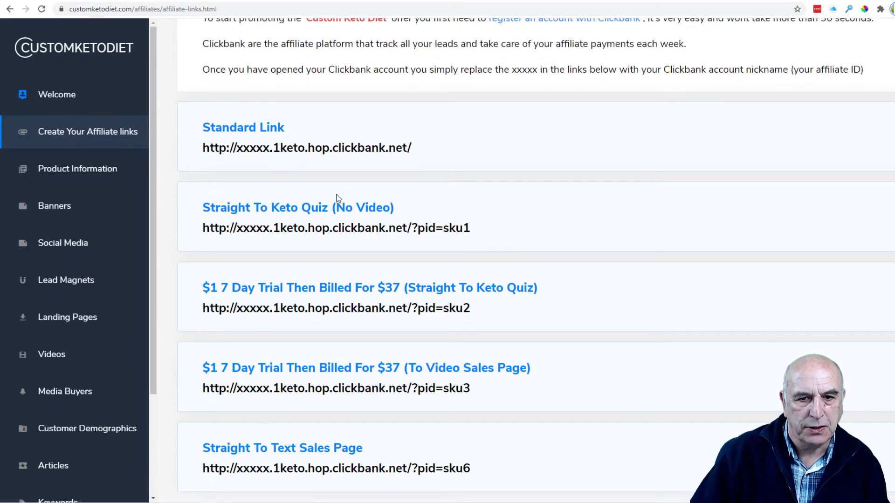
{"action": "left_click_drag", "start_coordinate": [414, 147], "coordinate": [206, 147]}
{"action": "key", "text": "ctrl+c"}
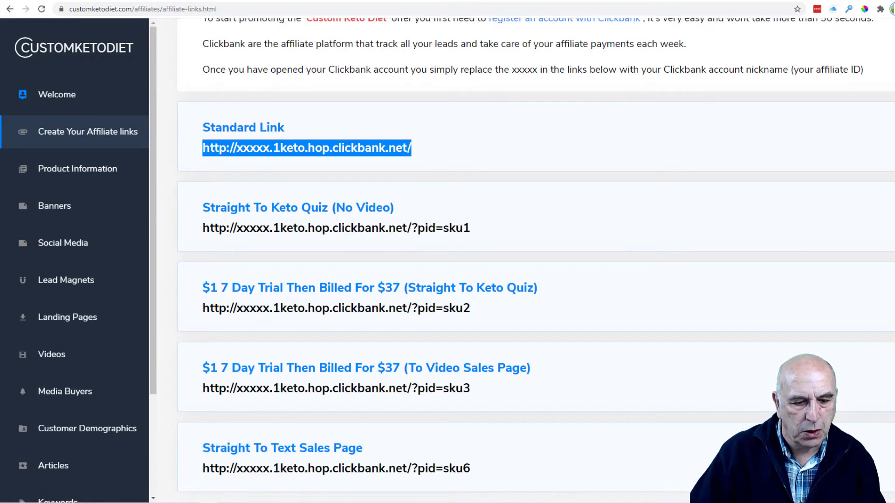
Step: Open a new Notepad document and paste the copied affiliate link a few blank lines down
{"action": "left_click", "coordinate": [44, 498]}
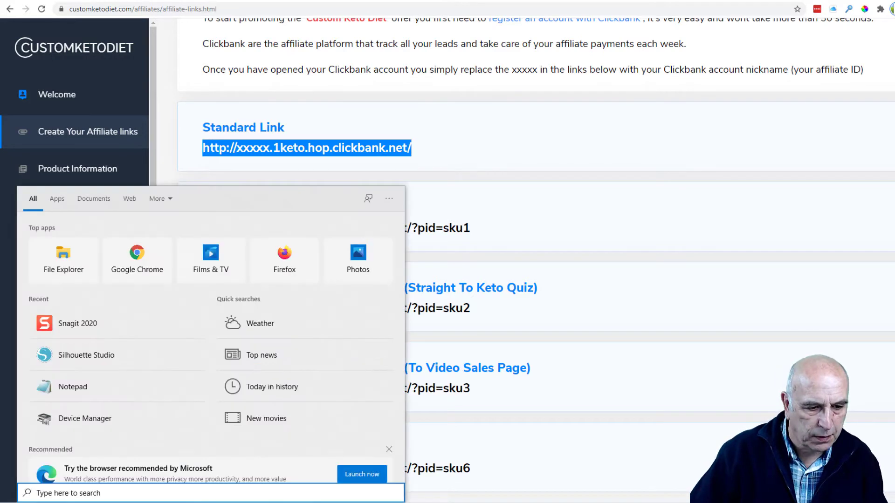
{"action": "left_click", "coordinate": [68, 389]}
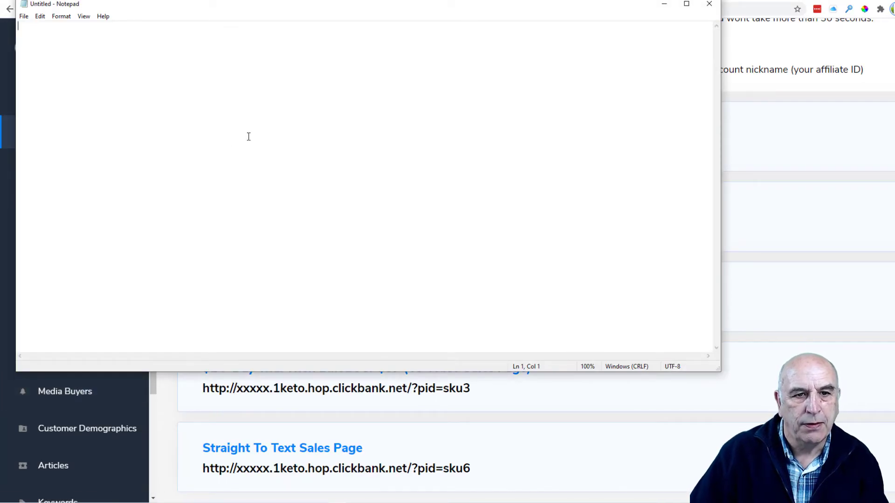
{"action": "key", "text": "Return"}
{"action": "key", "text": "Return"}
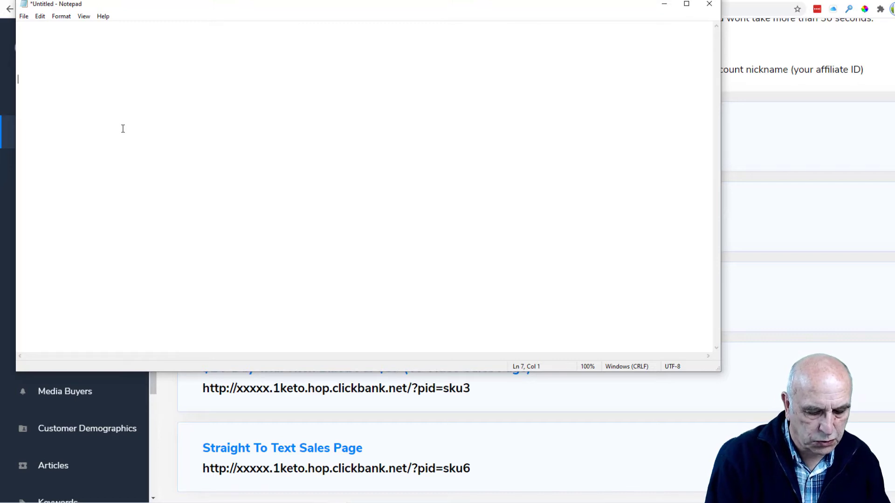
{"action": "key", "text": "ctrl+v"}
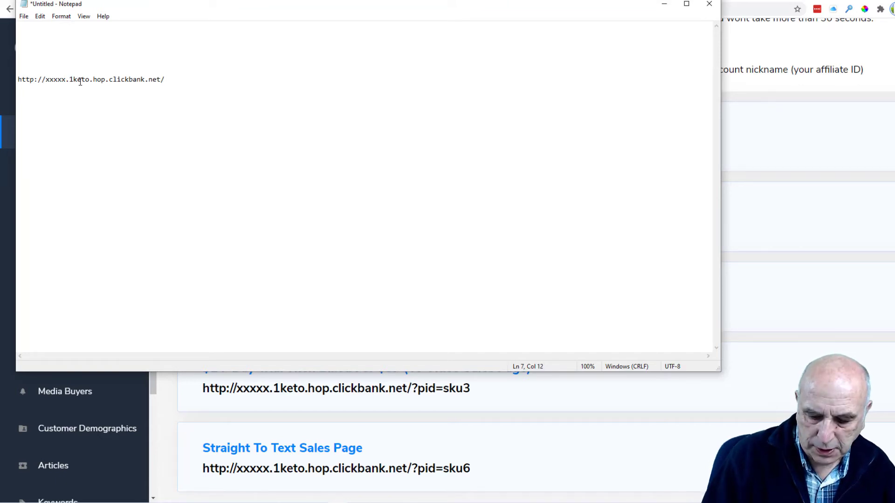
Step: Replace the xxxxx placeholder in the pasted affiliate link with the ClickBank account nickname
{"action": "key", "text": "Delete"}
{"action": "key", "text": "BackSpace"}
{"action": "key", "text": "BackSpace"}
{"action": "key", "text": "BackSpace"}
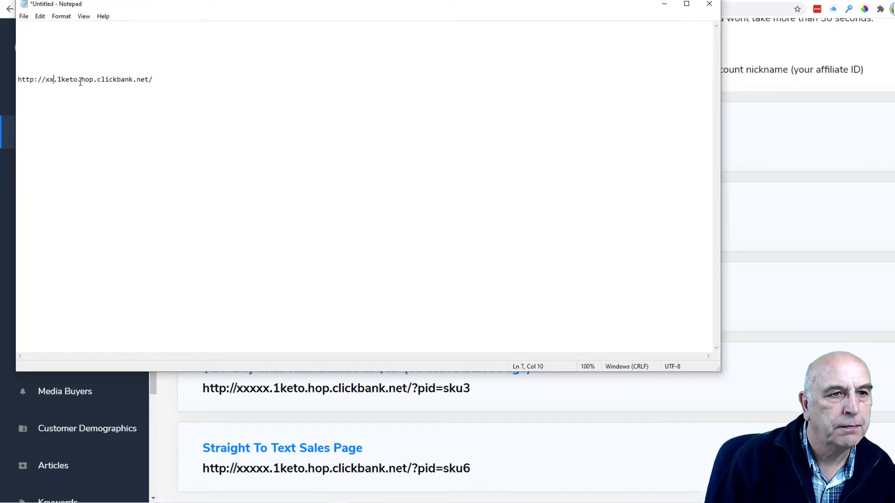
{"action": "key", "text": "BackSpace"}
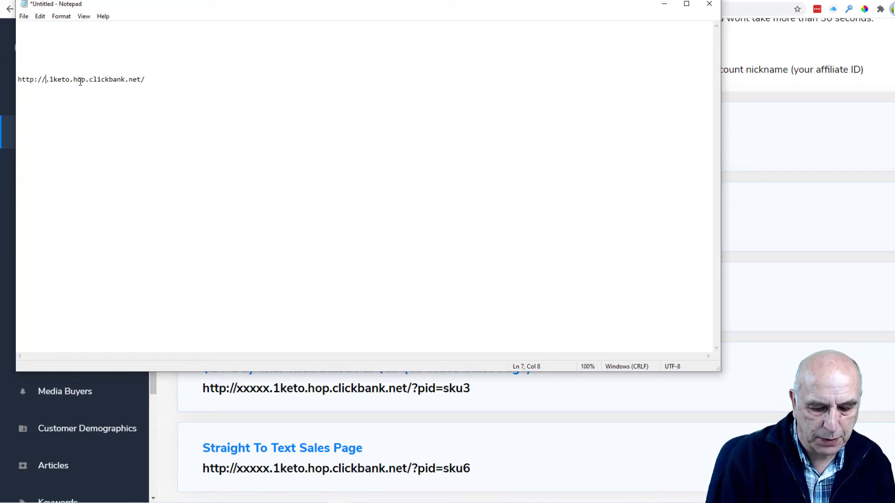
{"action": "type", "text": "yn"}
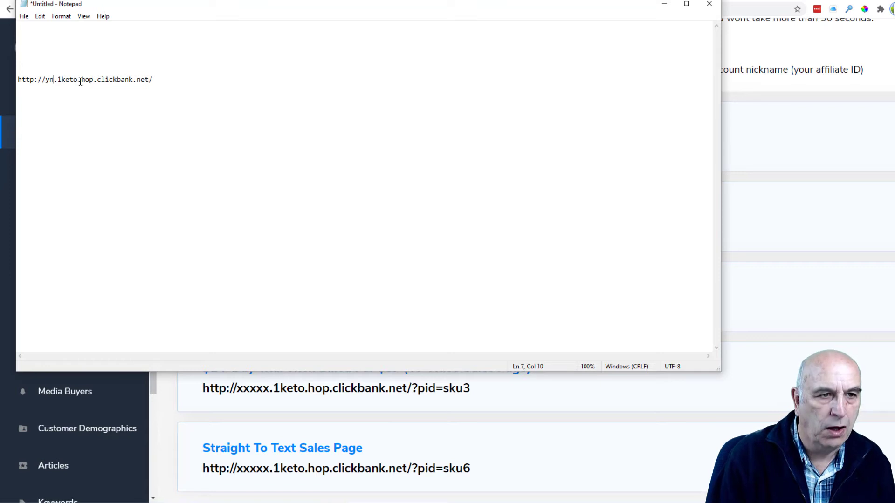
{"action": "type", "text": "bu"}
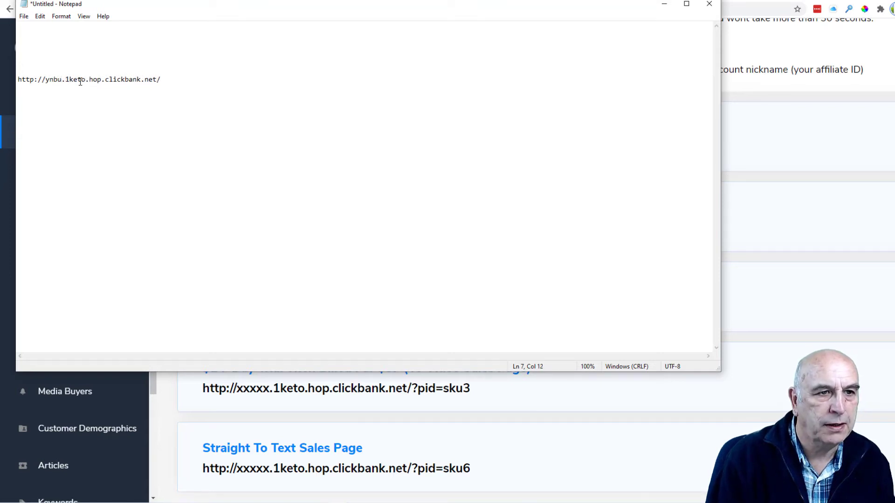
{"action": "type", "text": "ddy"}
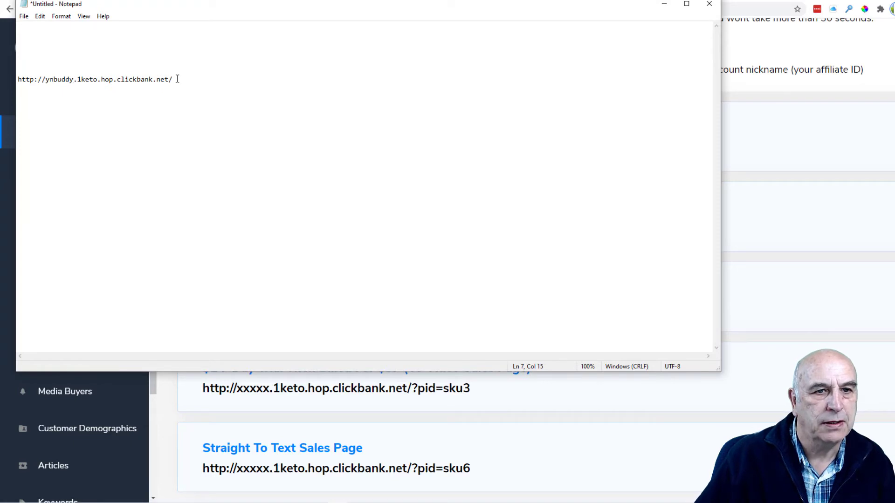
Step: Shorten the personalised affiliate link by entering it as the long URL of a new link in Bitly, and copy the short link
{"action": "left_click_drag", "start_coordinate": [177, 79], "coordinate": [19, 82]}
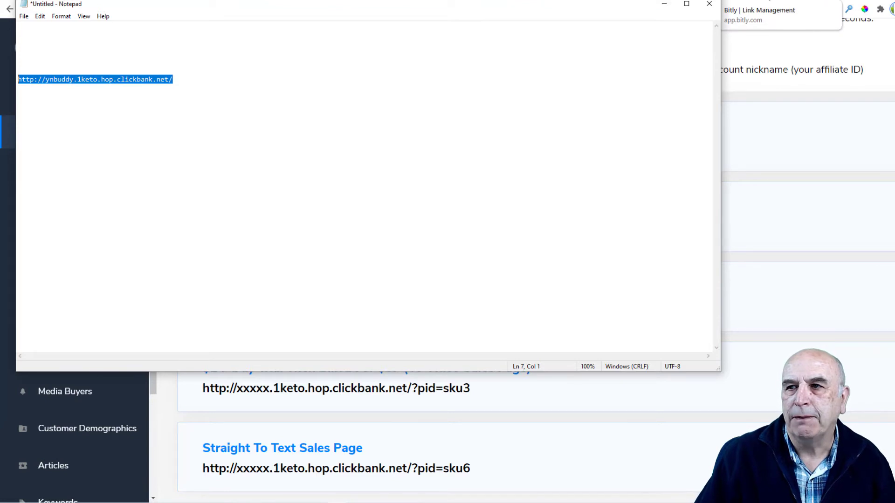
{"action": "left_click", "coordinate": [746, 1]}
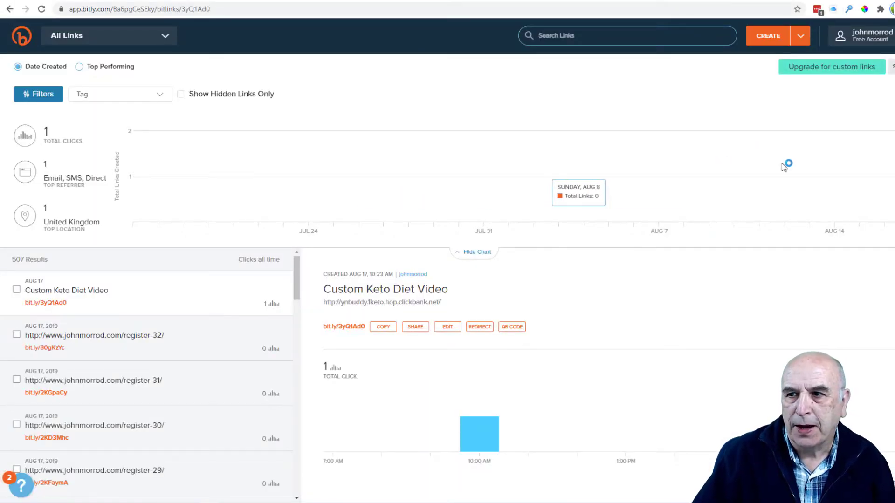
{"action": "left_click", "coordinate": [769, 37]}
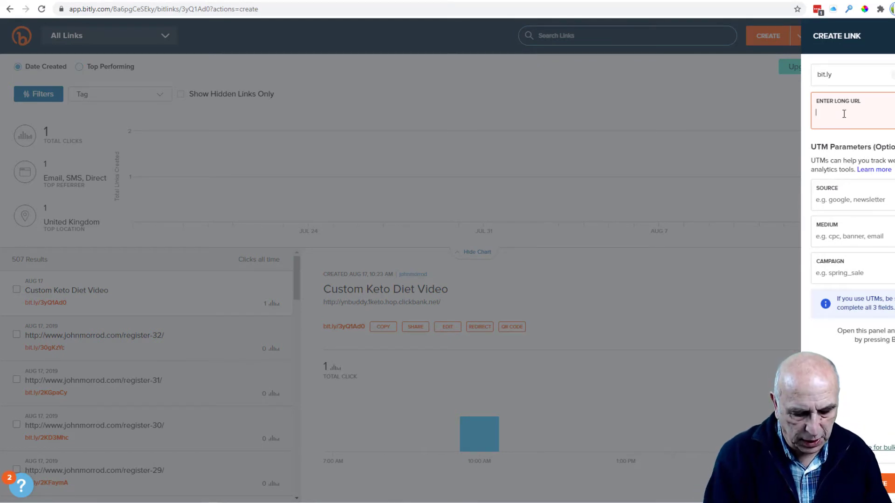
{"action": "key", "text": "ctrl+v"}
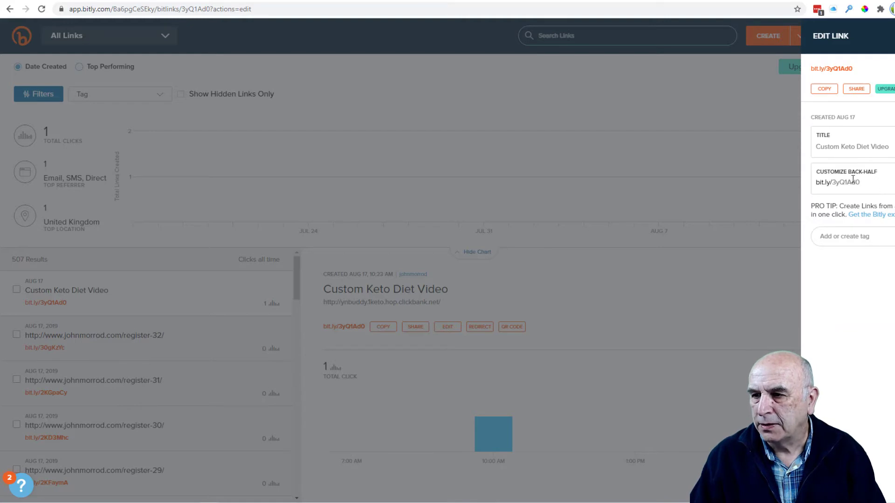
{"action": "left_click", "coordinate": [825, 89]}
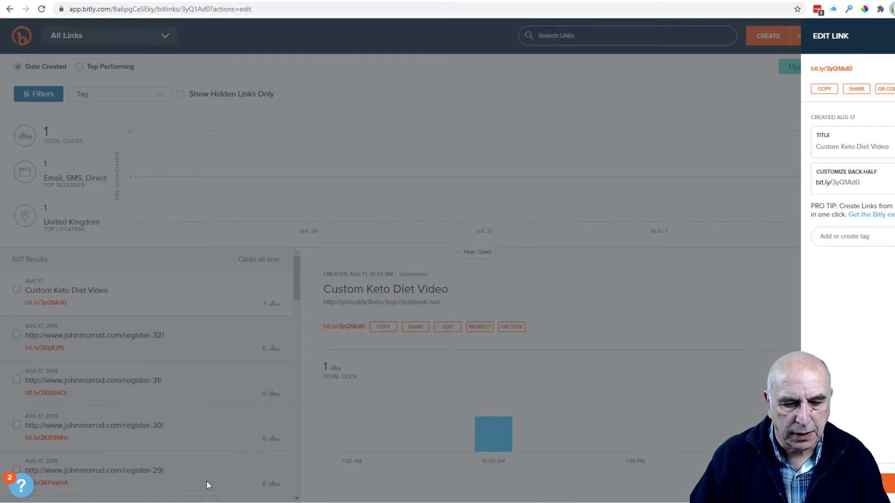
{"action": "left_click", "coordinate": [335, 466]}
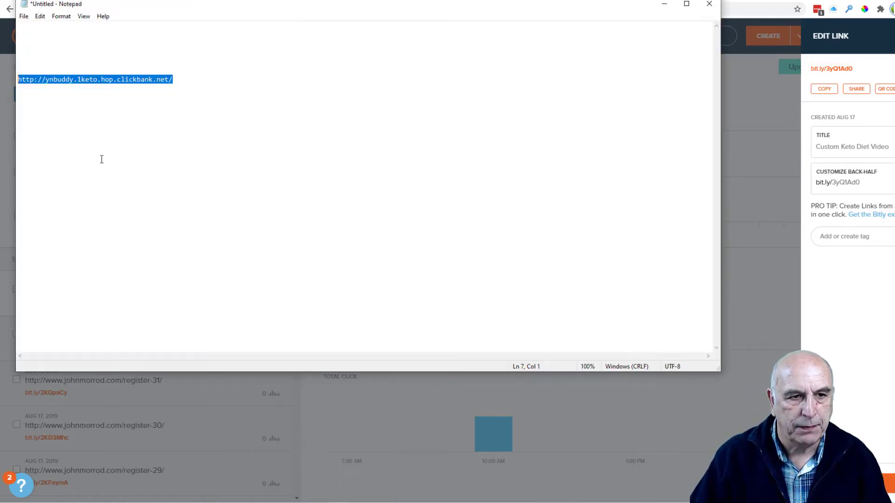
{"action": "left_click", "coordinate": [196, 82]}
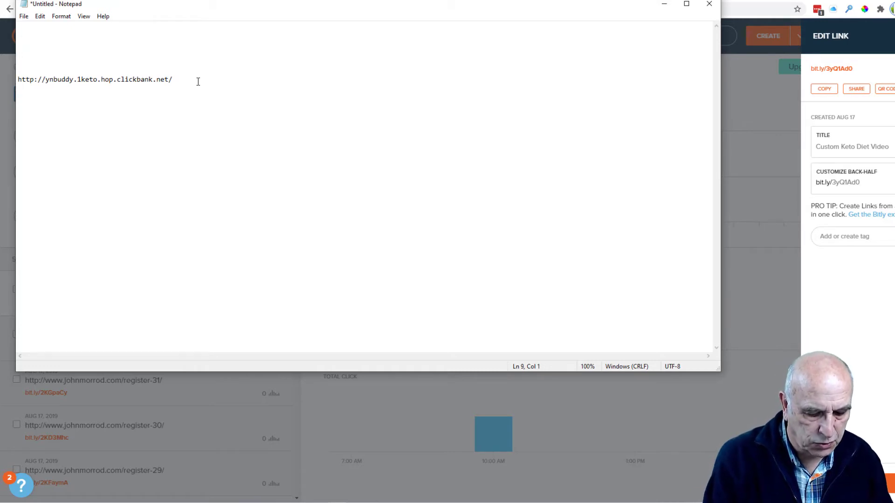
{"action": "type", "text": "https://bit.ly/3yQ1Ad0"}
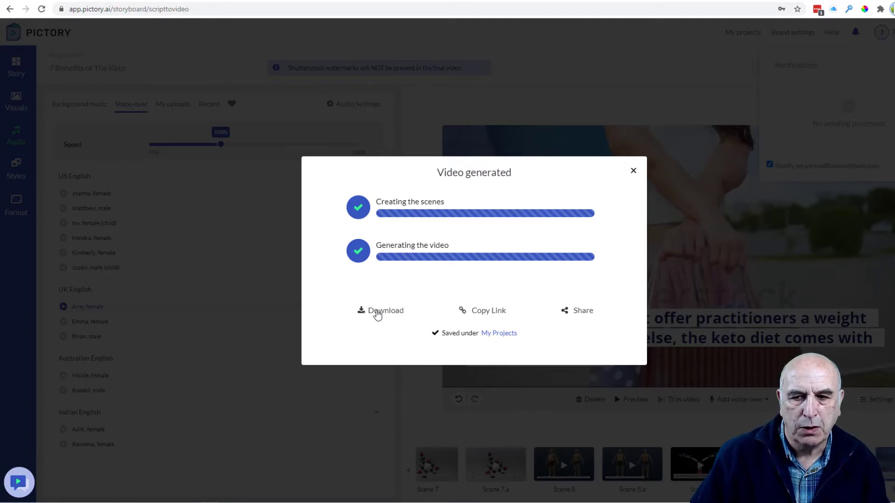
Step: In Pictory, download the generated 7 Benefits of The Keto Diet video and share it
{"action": "left_click", "coordinate": [377, 313]}
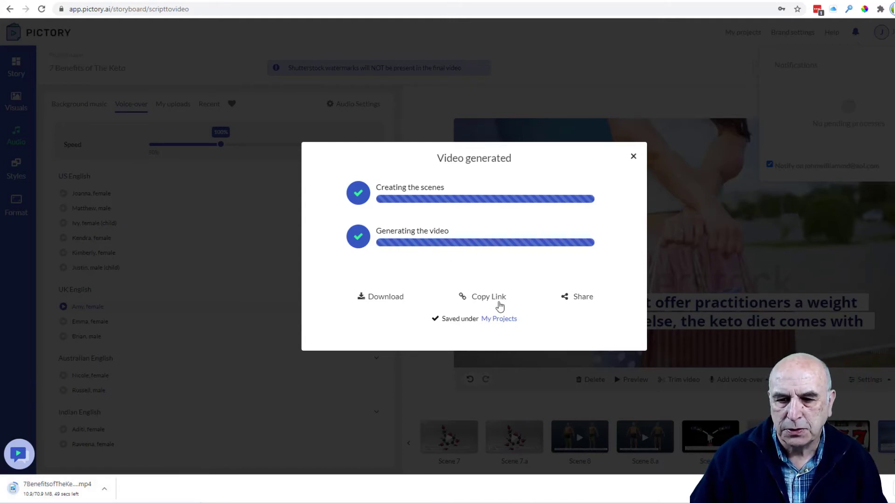
{"action": "left_click", "coordinate": [578, 301]}
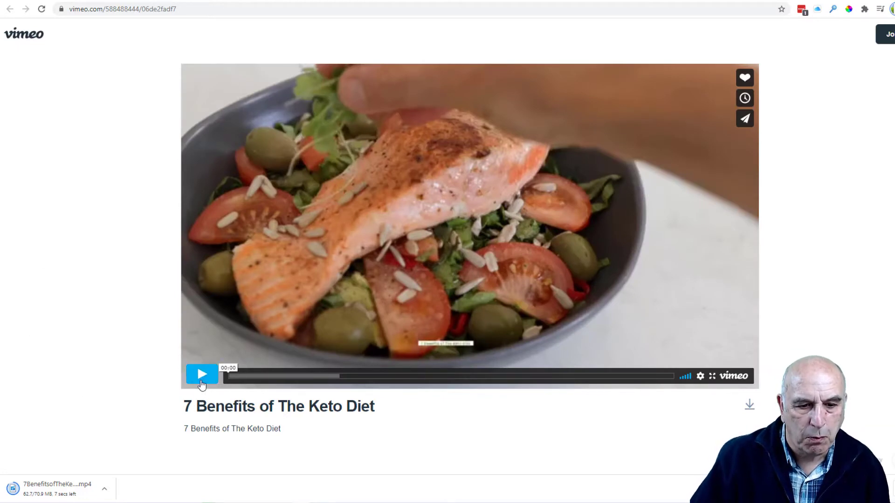
Step: Play the shared video on its Vimeo page in full screen
{"action": "left_click", "coordinate": [201, 384]}
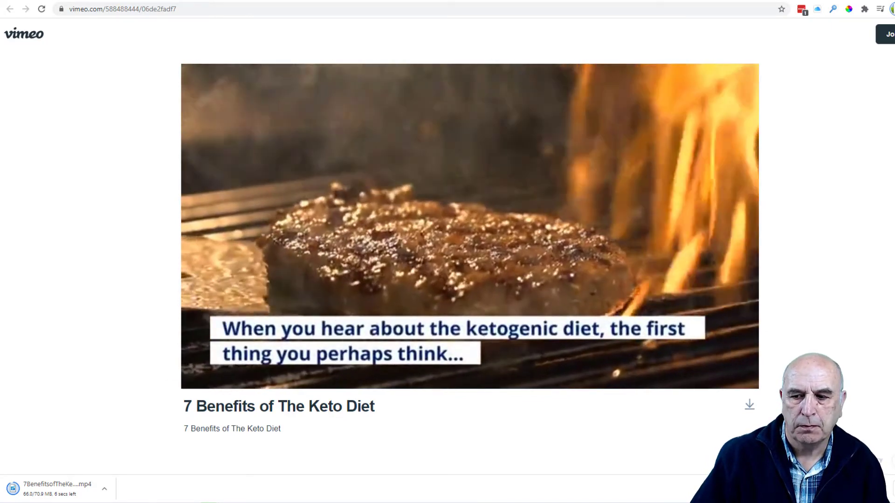
{"action": "mouse_move", "coordinate": [714, 378]}
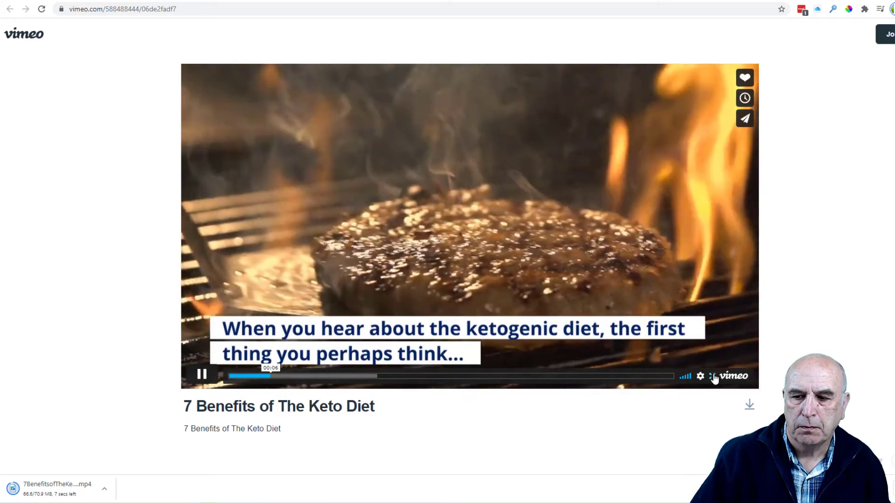
{"action": "left_click", "coordinate": [713, 377]}
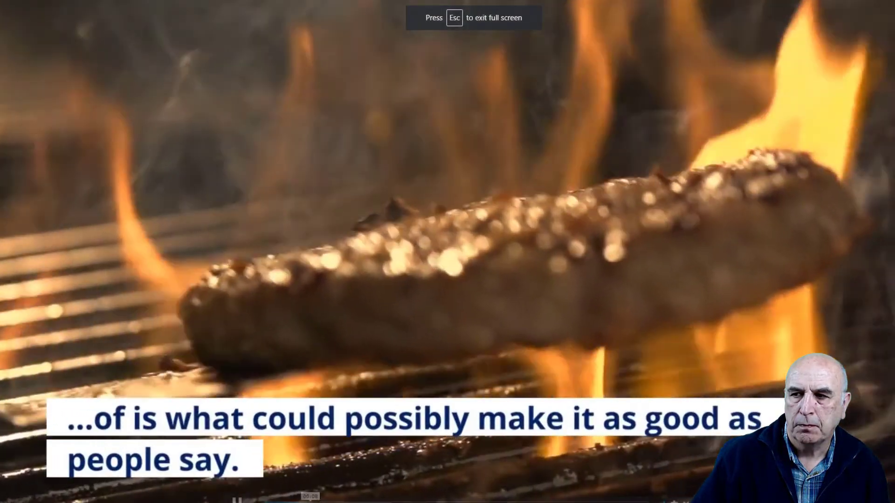
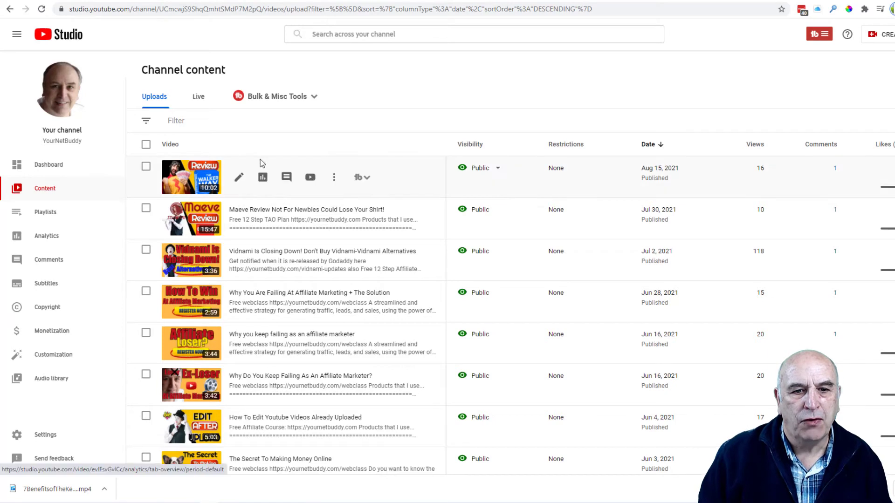
{"action": "mouse_move", "coordinate": [197, 179]}
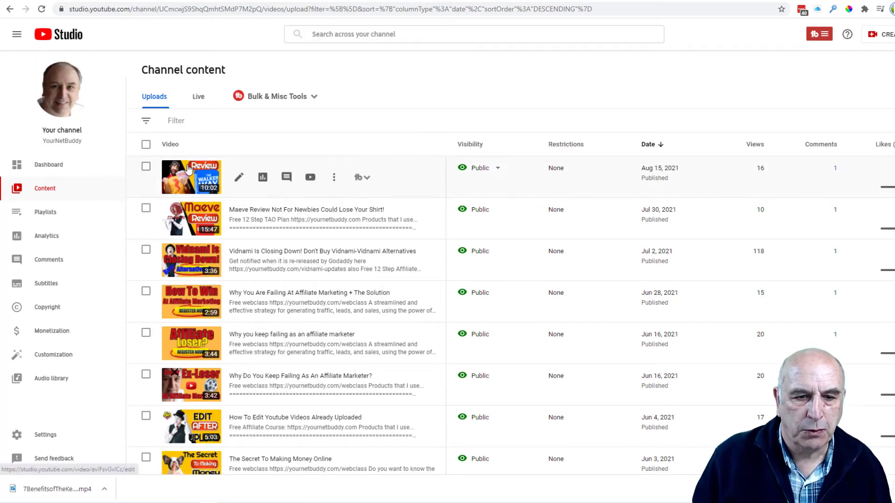
{"action": "left_click", "coordinate": [239, 178]}
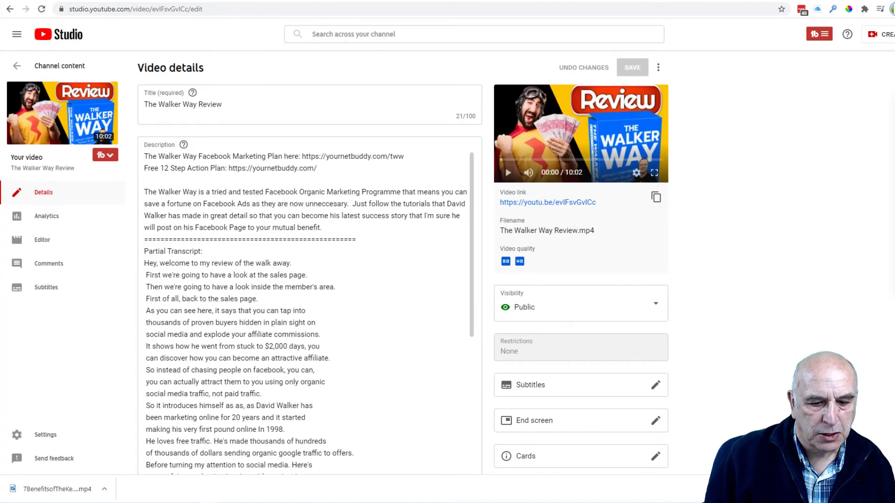
{"action": "mouse_move", "coordinate": [336, 502]}
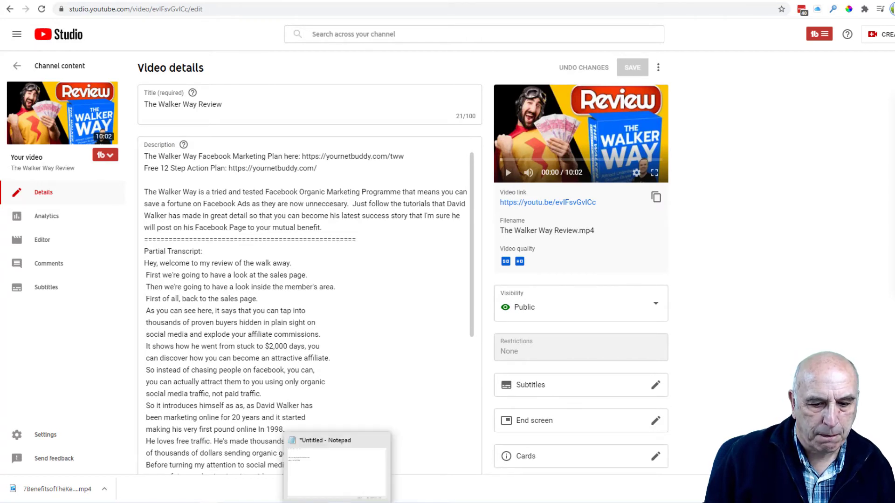
{"action": "left_click", "coordinate": [335, 502]}
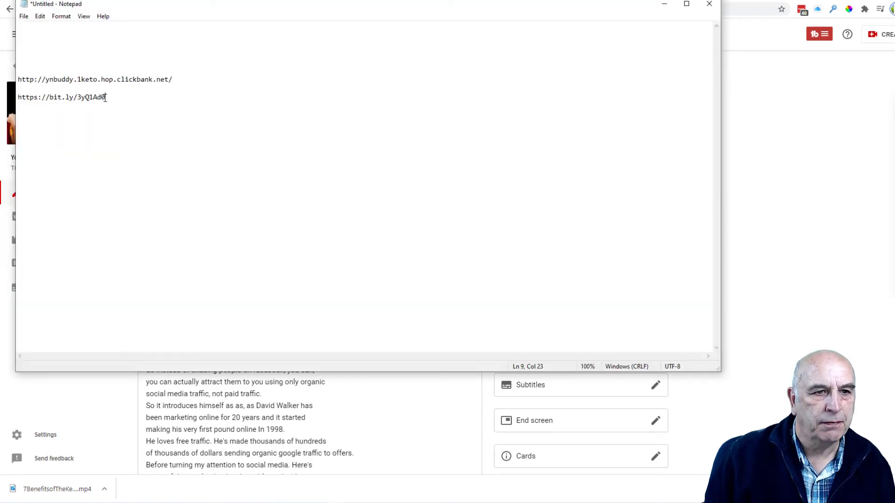
{"action": "left_click_drag", "start_coordinate": [107, 98], "coordinate": [18, 96]}
{"action": "key", "text": "ctrl+c"}
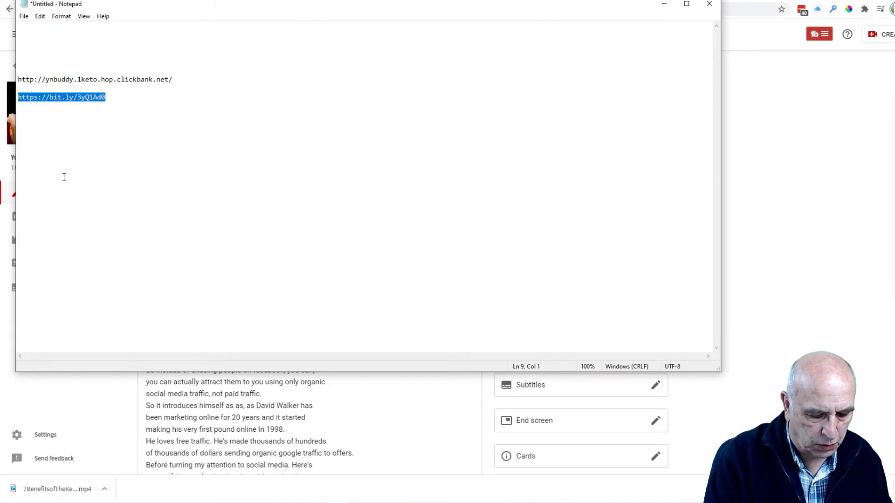
{"action": "key", "text": "alt+Tab"}
{"action": "key", "text": "Return"}
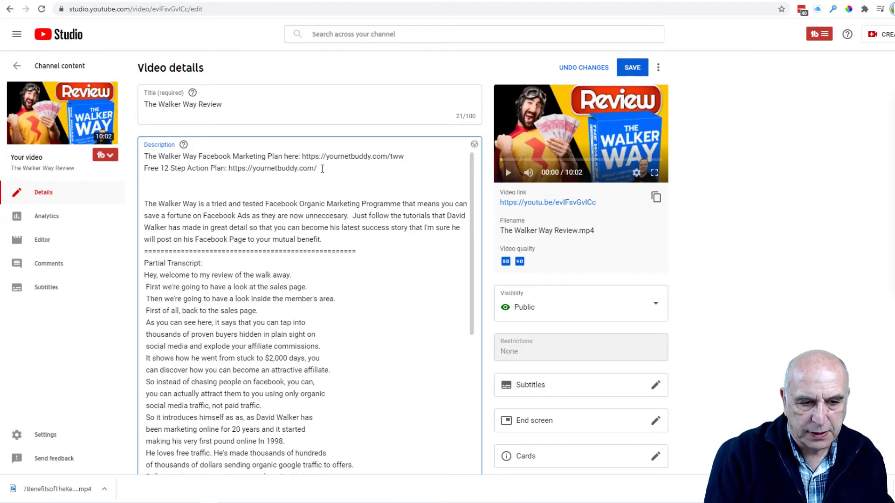
{"action": "type", "text": "G"}
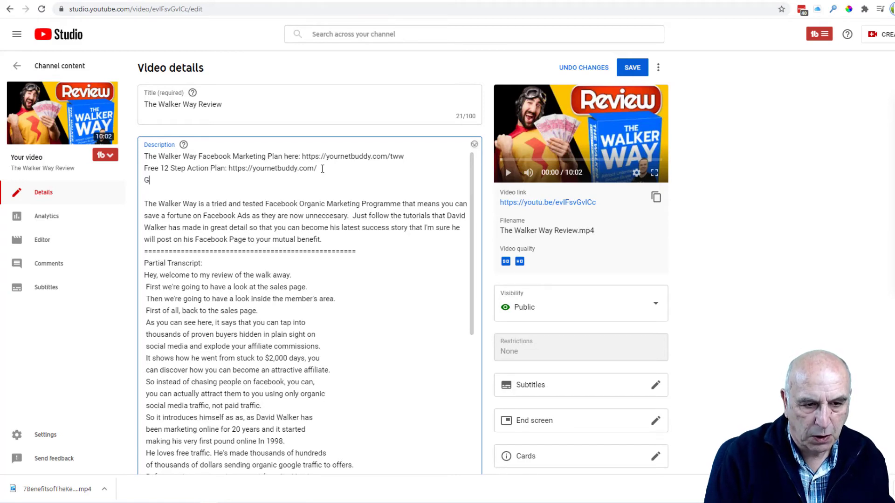
{"action": "type", "text": "o h"}
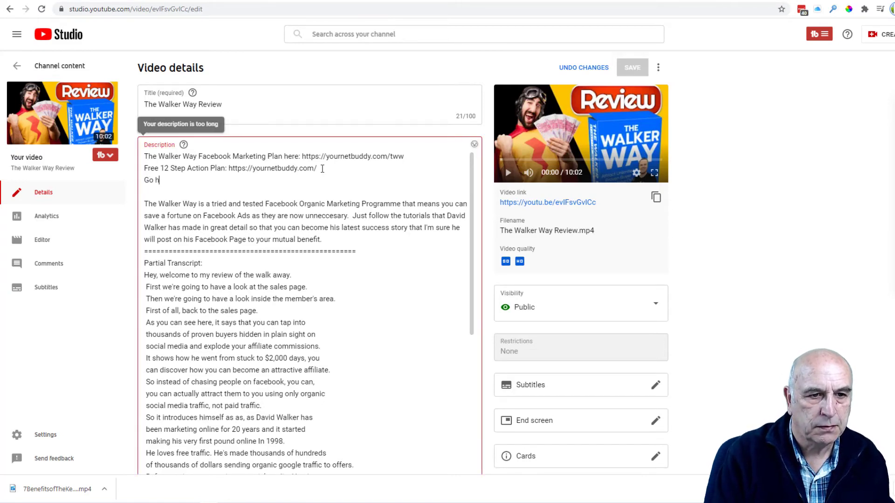
{"action": "type", "text": "ere to "}
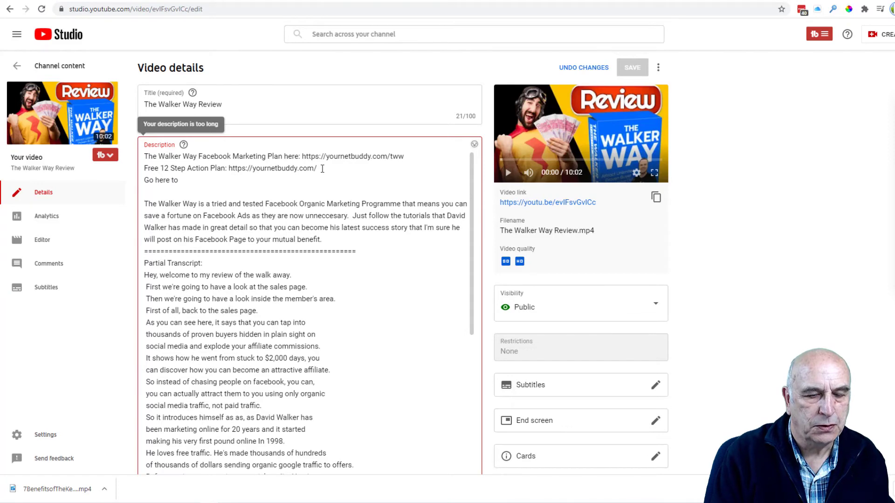
{"action": "type", "text": "che"}
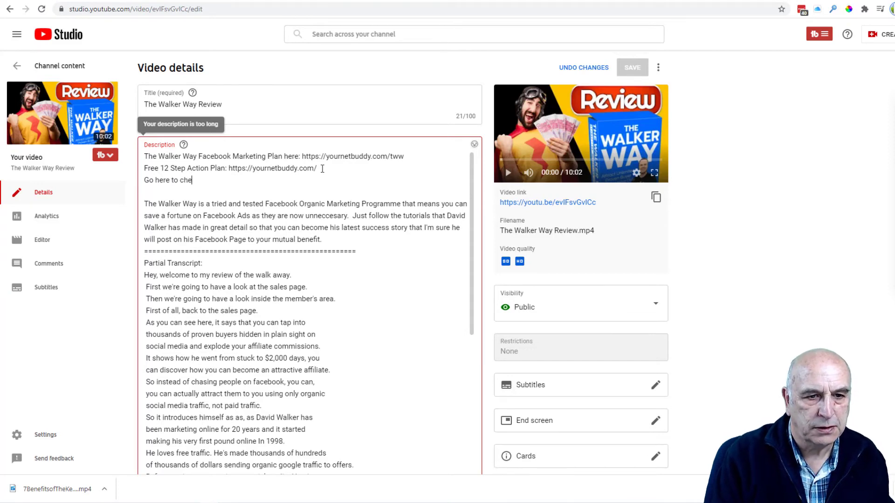
{"action": "type", "text": "ckou"}
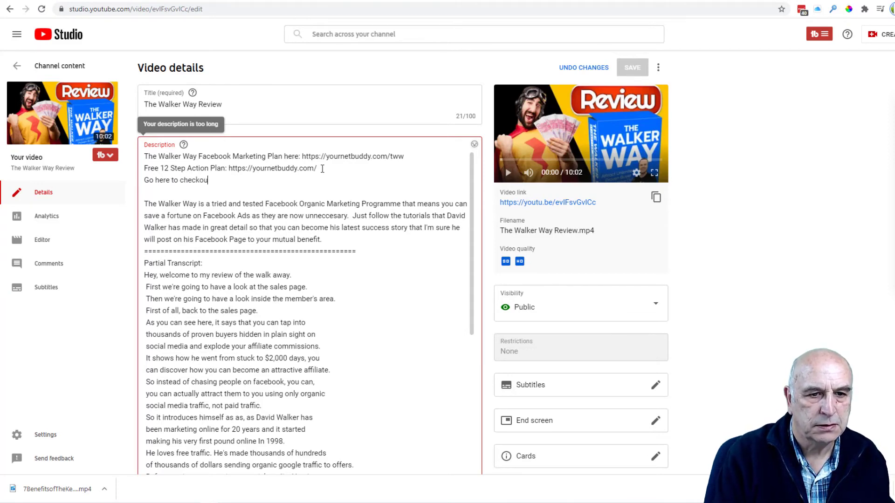
{"action": "type", "text": "t th"}
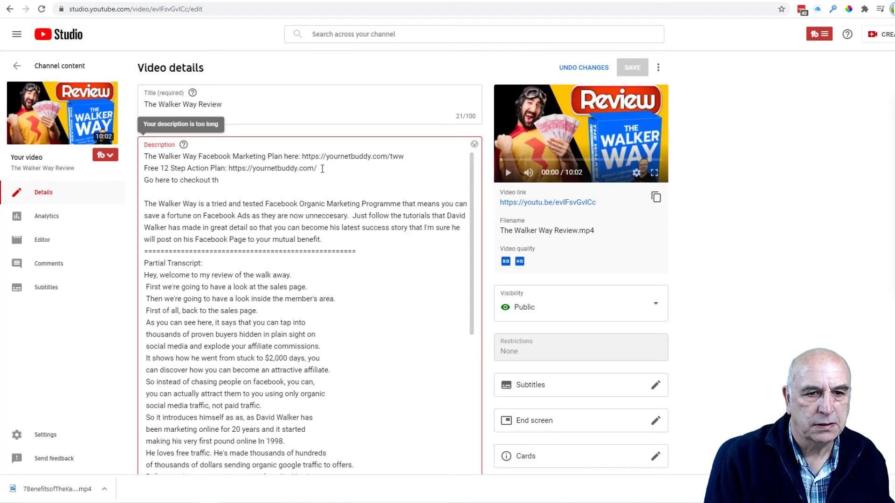
{"action": "type", "text": "eis ama"}
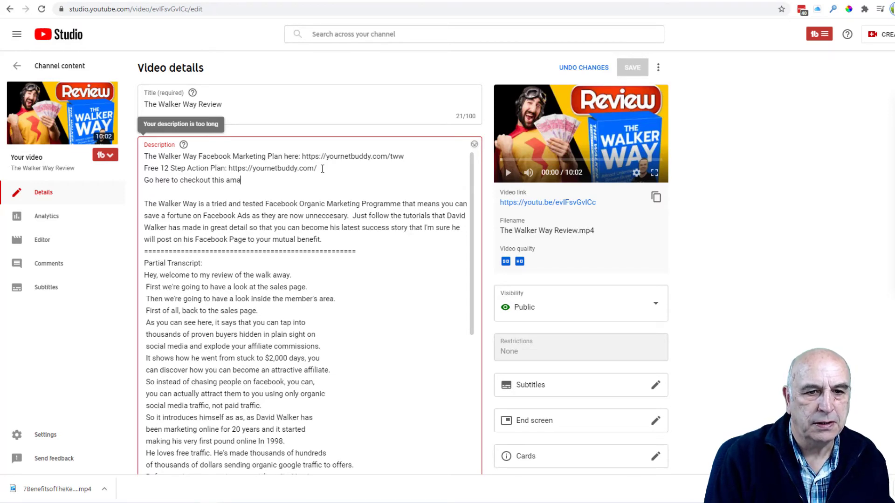
{"action": "type", "text": "zing "}
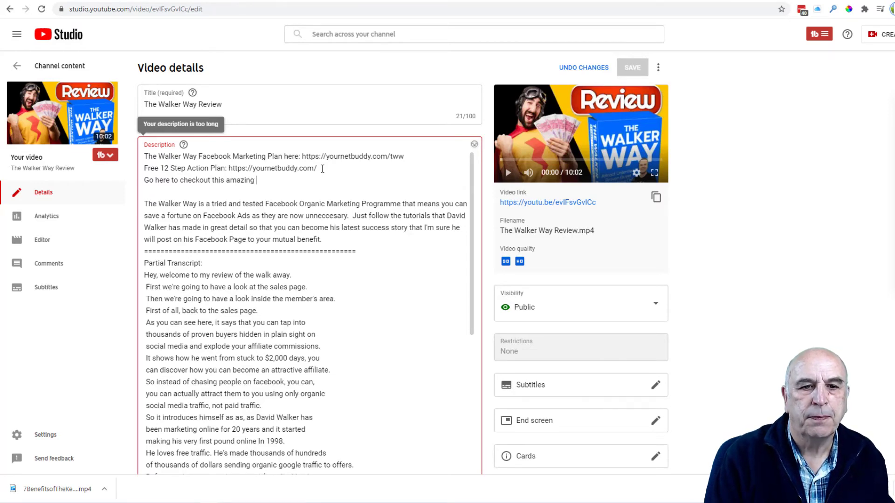
{"action": "type", "text": "diet"}
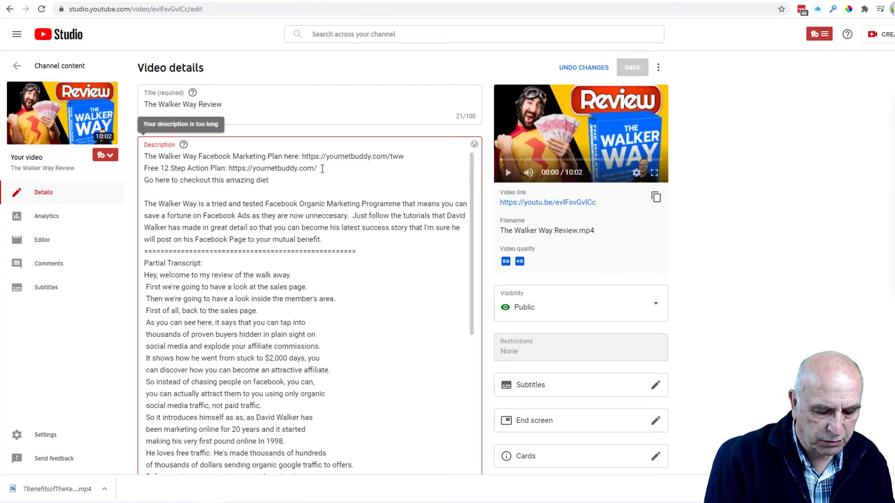
{"action": "key", "text": "ctrl+v"}
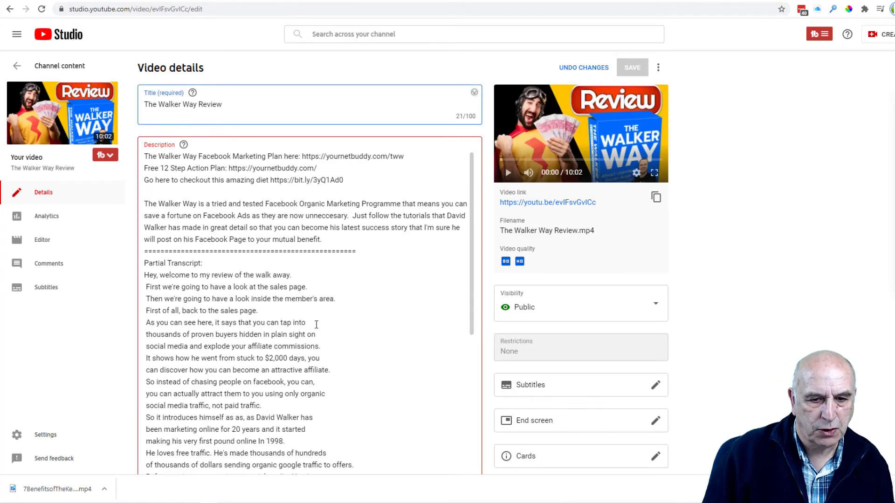
Step: Delete the closing sentence "A streamlined and effective strategy..." after the disclaimer in the video description, and save the changes
{"action": "scroll", "coordinate": [317, 325], "scroll_direction": "down", "scroll_amount": 20}
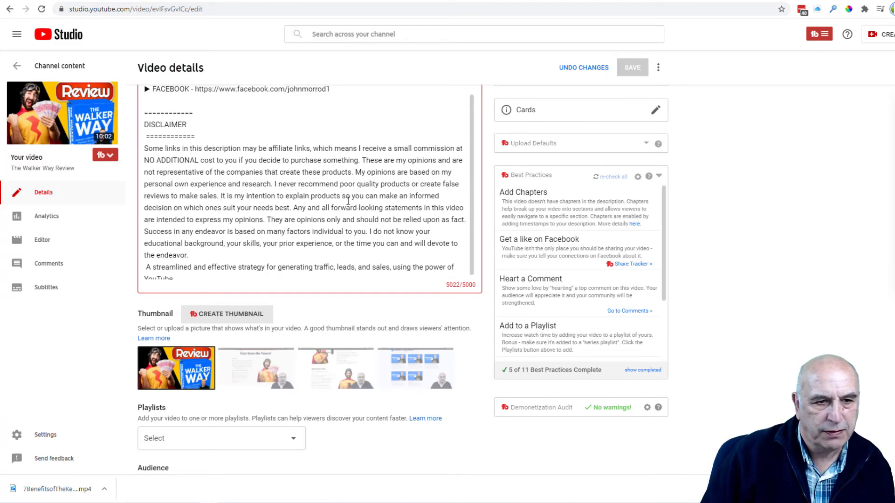
{"action": "scroll", "coordinate": [193, 286], "scroll_direction": "up", "scroll_amount": 2}
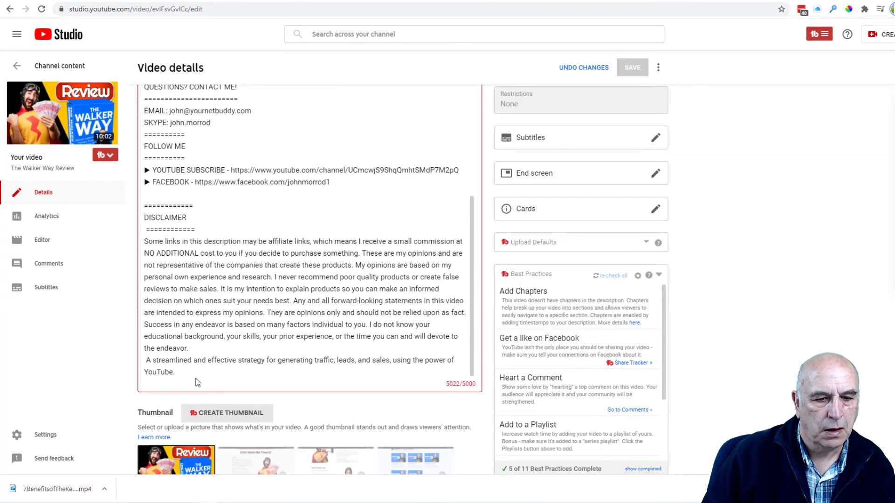
{"action": "left_click_drag", "start_coordinate": [176, 372], "coordinate": [148, 363]}
{"action": "key", "text": "BackSpace"}
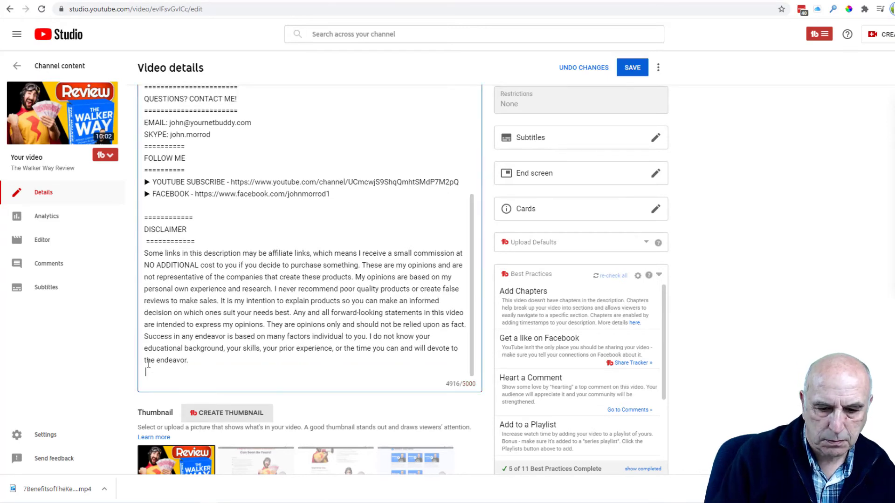
{"action": "scroll", "coordinate": [177, 317], "scroll_direction": "up", "scroll_amount": 5}
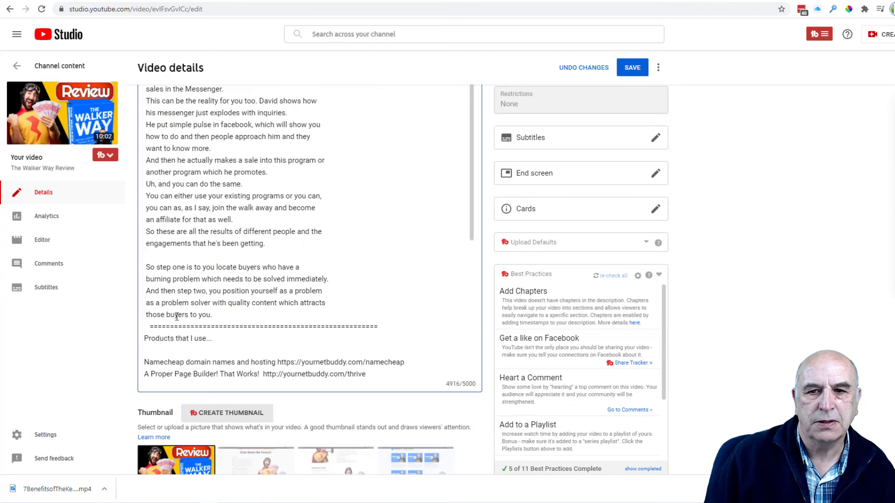
{"action": "left_click", "coordinate": [634, 69]}
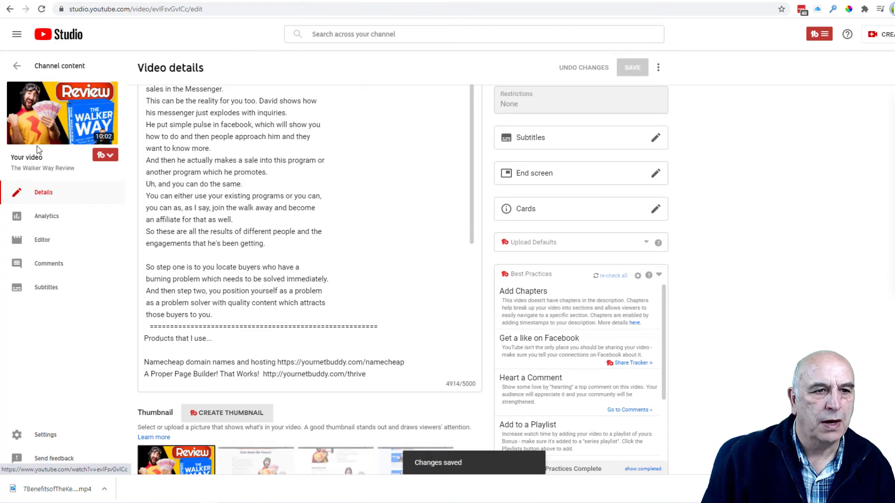
Step: Open the Walker Way Review video's YouTube watch page and follow the bit.ly link in its expanded description
{"action": "left_click", "coordinate": [61, 121]}
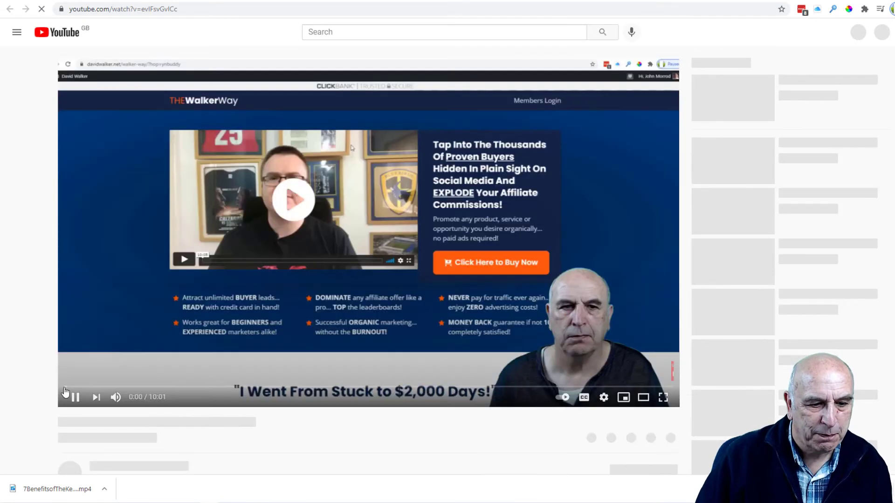
{"action": "left_click", "coordinate": [76, 399]}
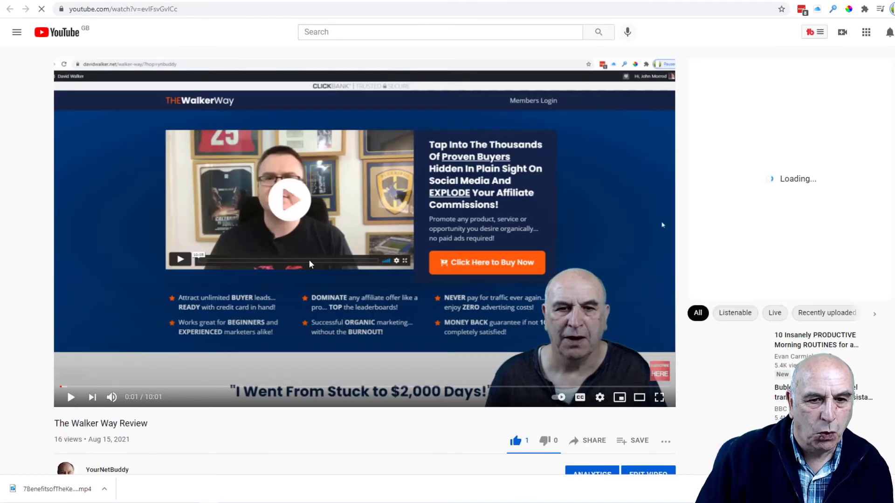
{"action": "scroll", "coordinate": [330, 268], "scroll_direction": "down", "scroll_amount": 5}
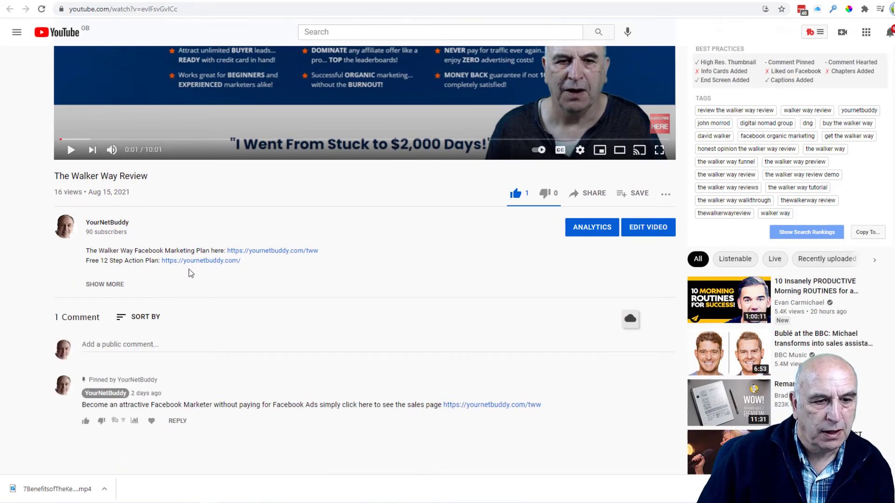
{"action": "left_click", "coordinate": [113, 285]}
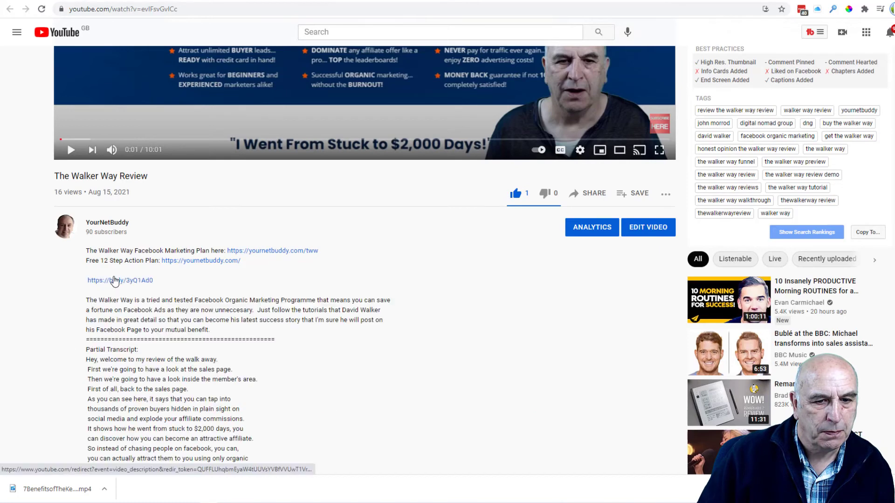
{"action": "scroll", "coordinate": [207, 294], "scroll_direction": "down", "scroll_amount": 1}
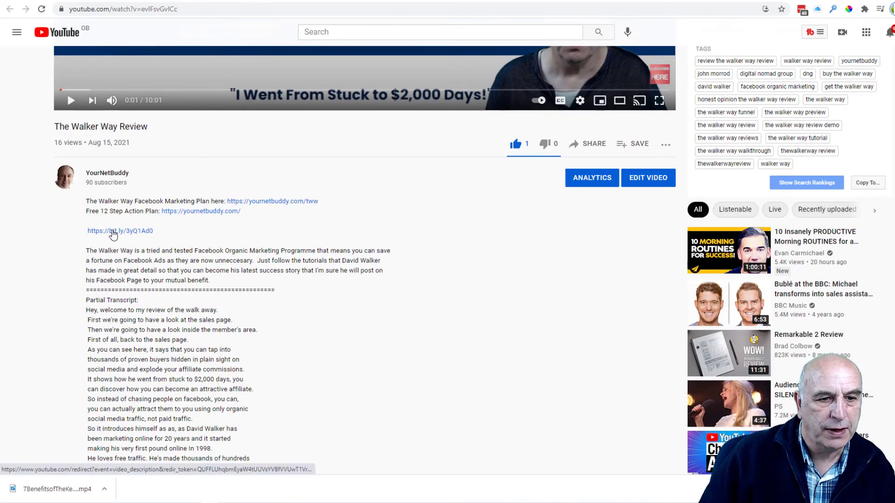
{"action": "left_click", "coordinate": [113, 232]}
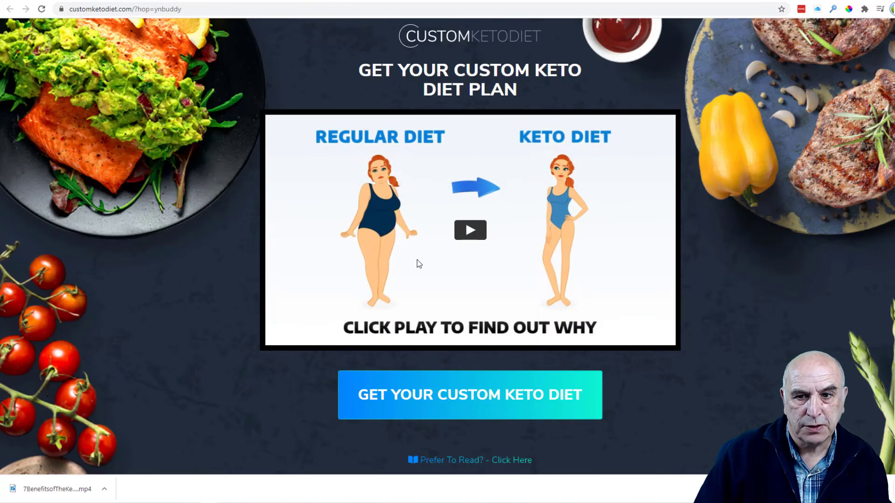
Step: Play the opening of the sales video on the Custom Keto Diet page, pause it, and open the custom keto diet offer
{"action": "left_click", "coordinate": [471, 231]}
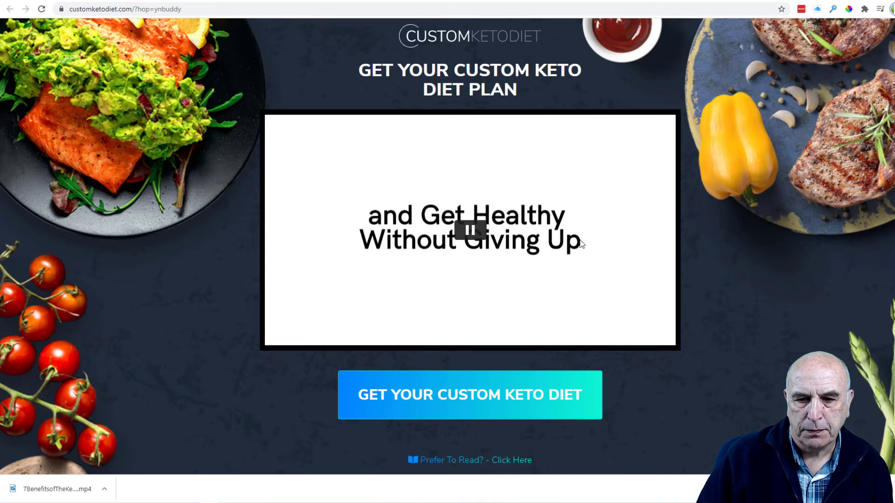
{"action": "left_click", "coordinate": [469, 230]}
{"action": "scroll", "coordinate": [518, 257], "scroll_direction": "down", "scroll_amount": 1}
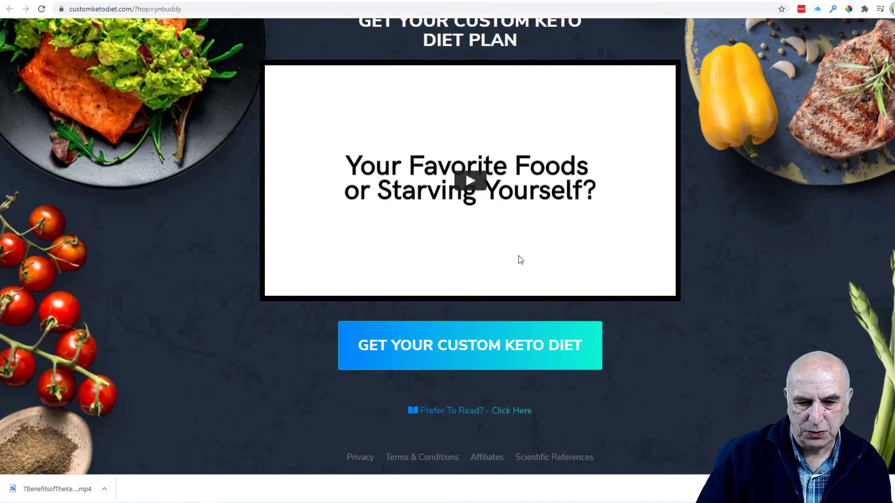
{"action": "left_click", "coordinate": [482, 347]}
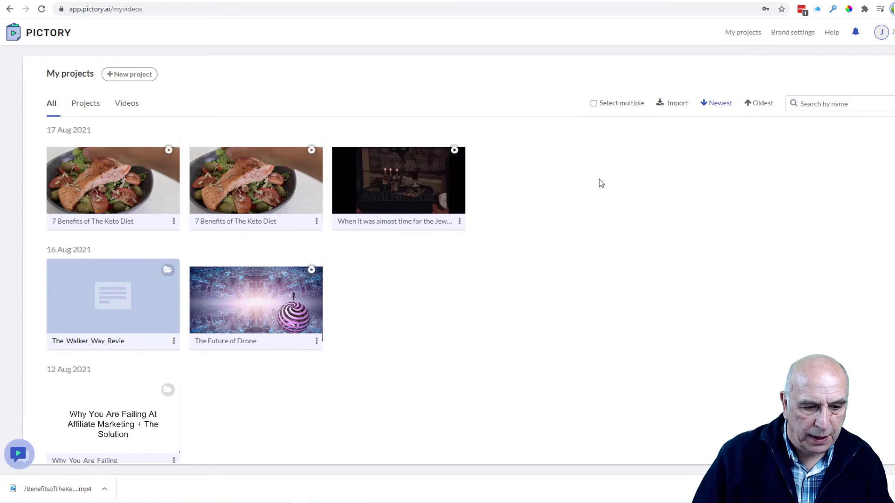
Step: Open The Future of Drone from the Pictory projects, and watch the start of the TheFutureofDrone video in full screen before closing the player
{"action": "left_click", "coordinate": [254, 308]}
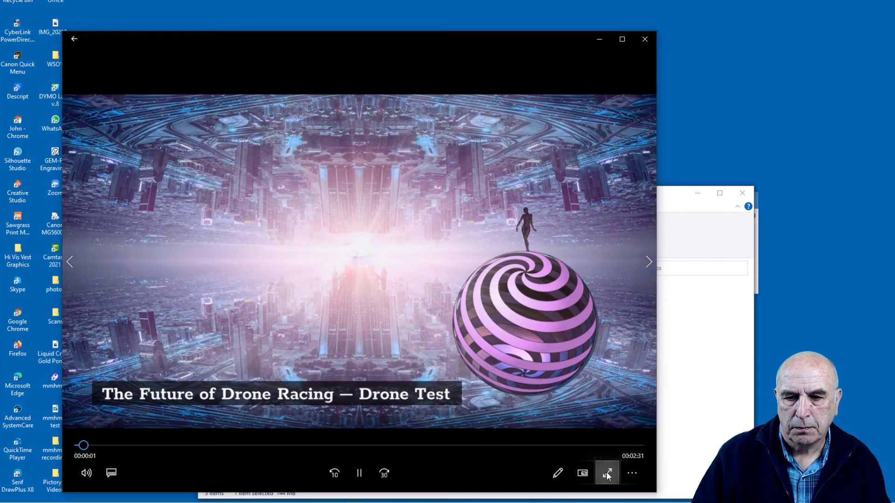
{"action": "left_click", "coordinate": [607, 475]}
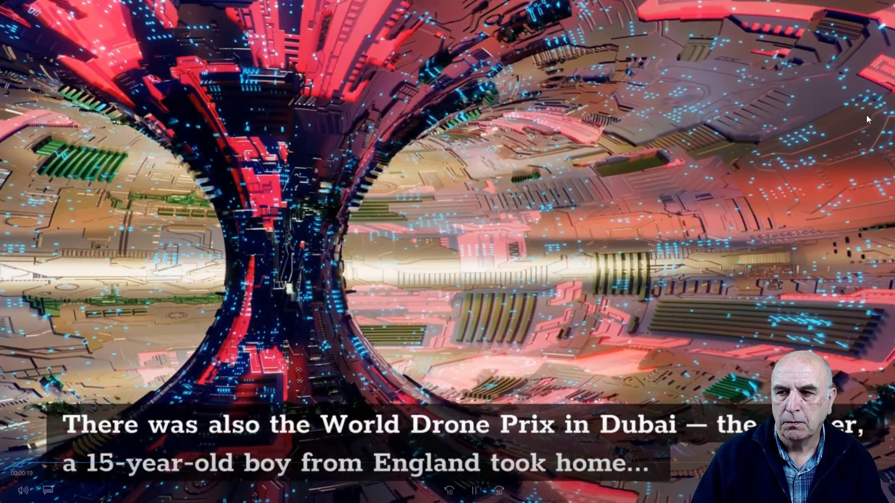
{"action": "mouse_move", "coordinate": [206, 476]}
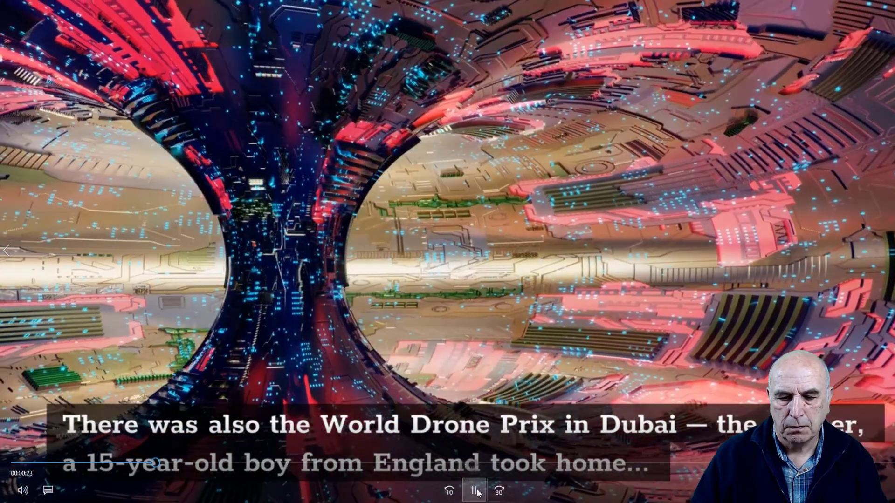
{"action": "left_click", "coordinate": [474, 490]}
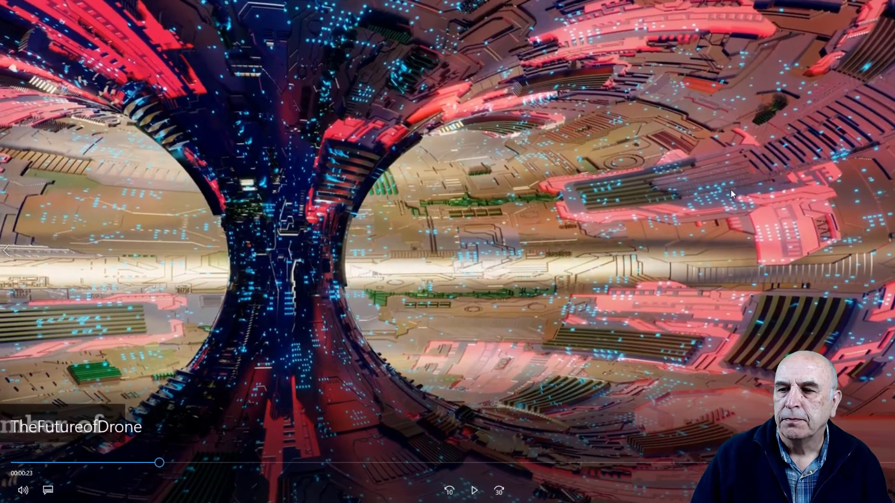
{"action": "left_click", "coordinate": [878, 2]}
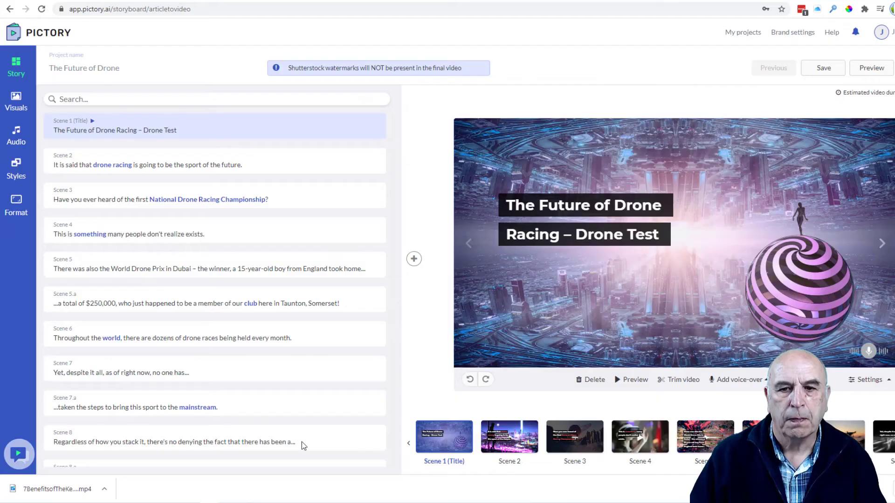